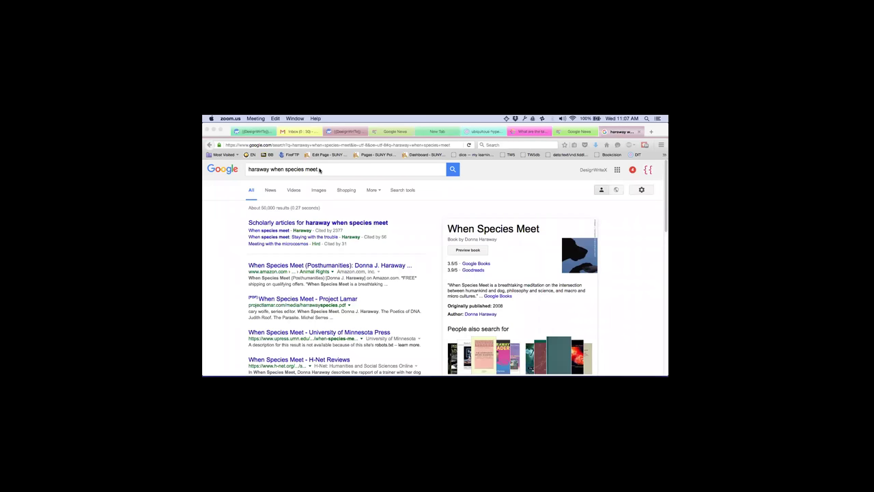
Replace 'when species meet' with 'cyborgs' in the Google query 'haraway when species meet'.
click(278, 171)
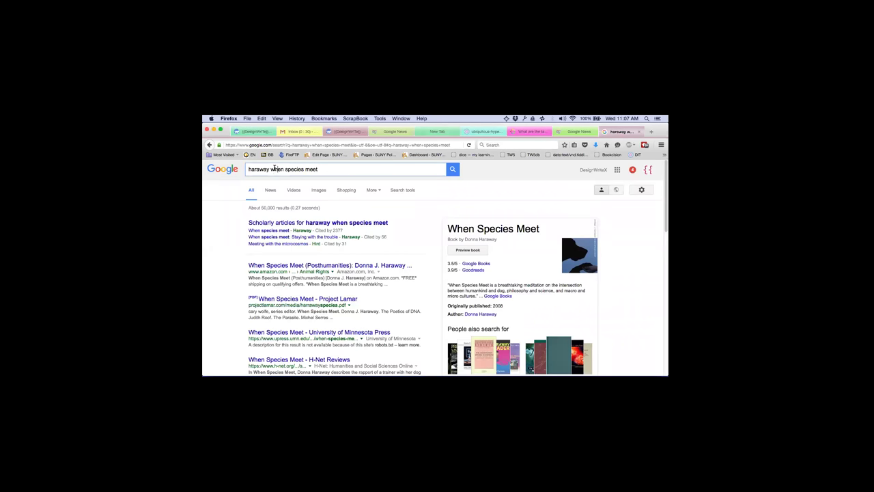
drag(271, 169, 319, 169)
text(cyborgs)
Submit the 'haraway cyborgs' search and put focus back in the query box.
key(Return)
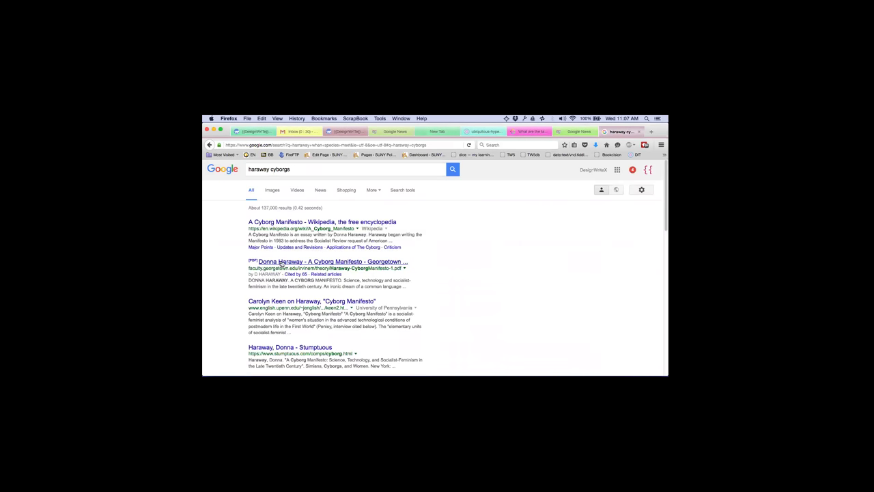
click(256, 168)
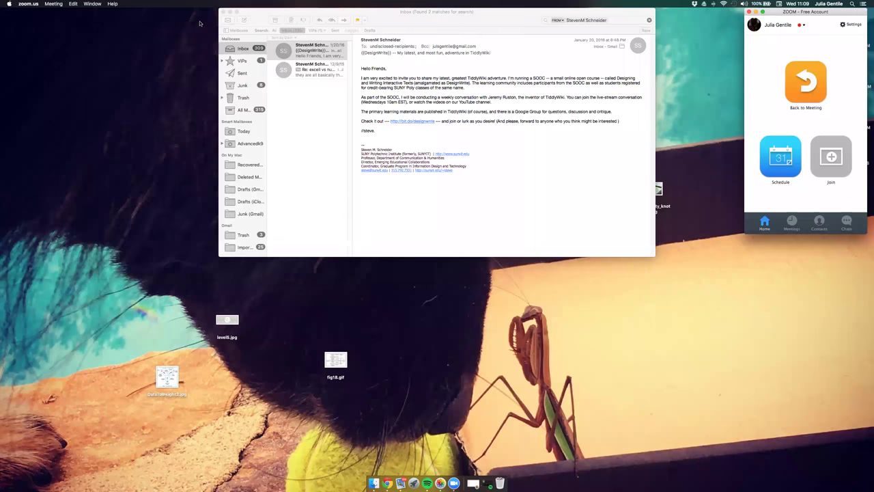
Close Mail and copy a Dropbox share link for ProjectPuppy.html from the recent files list.
click(223, 12)
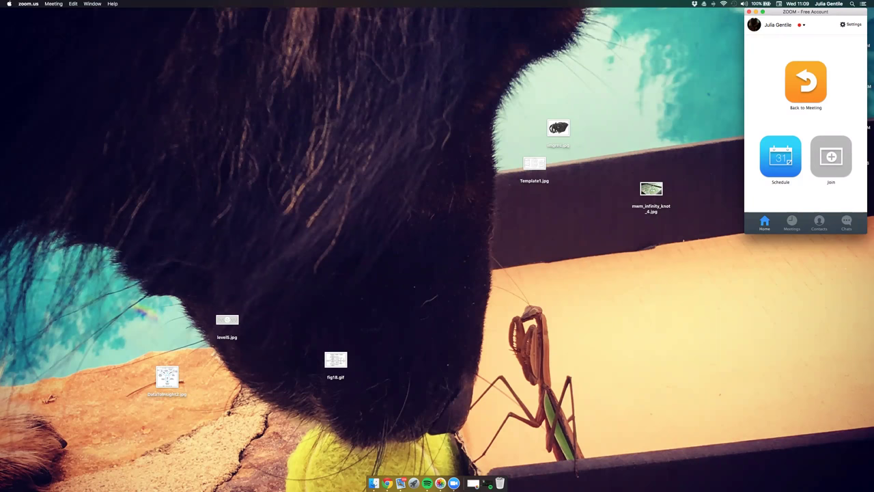
click(694, 4)
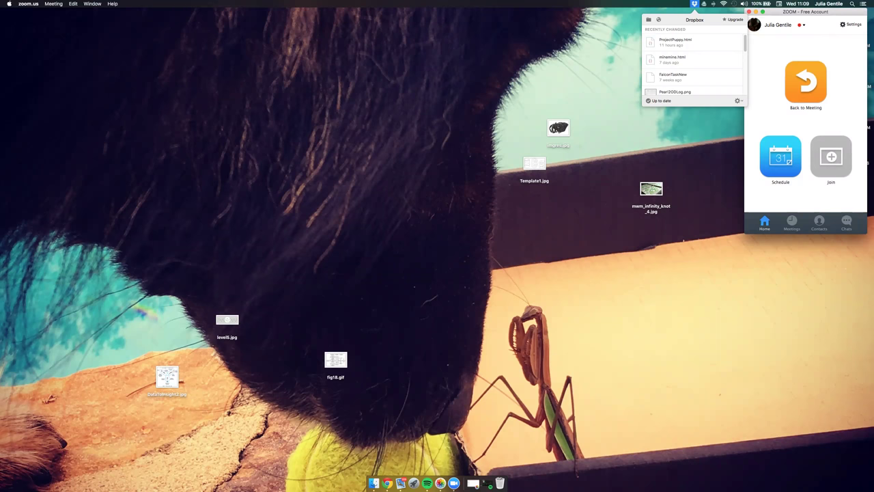
mouse_move(690, 42)
key(Escape)
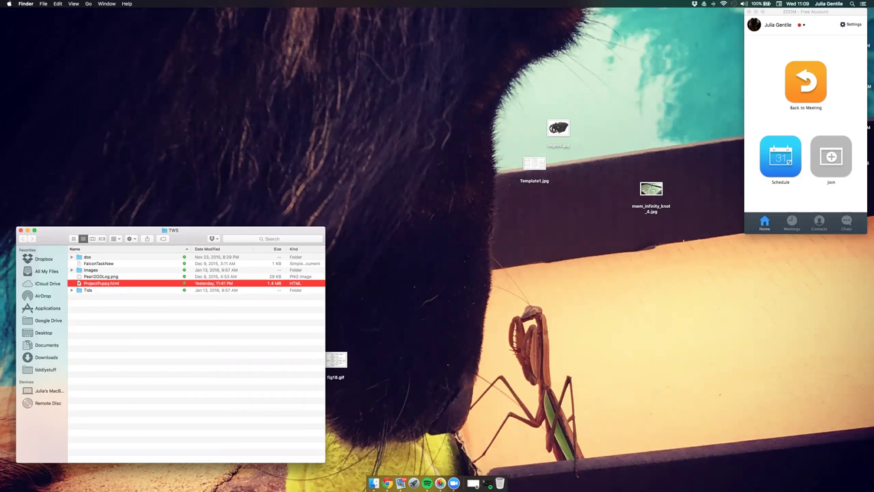
click(21, 230)
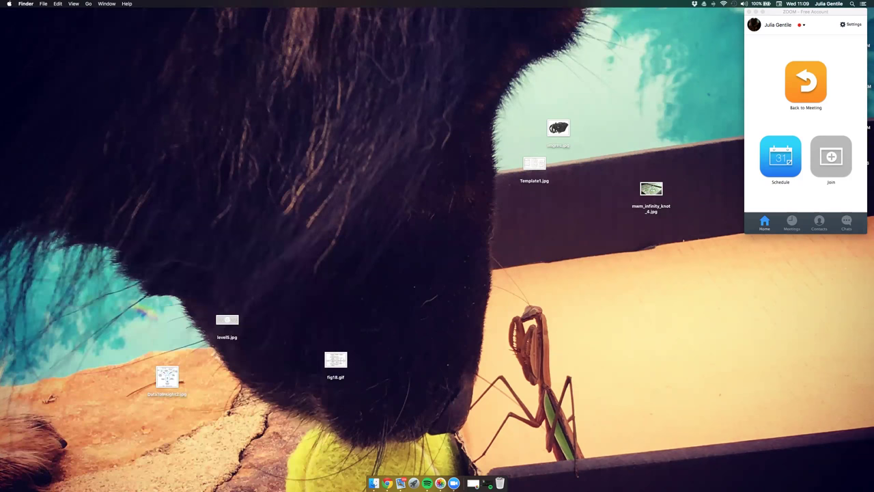
click(694, 4)
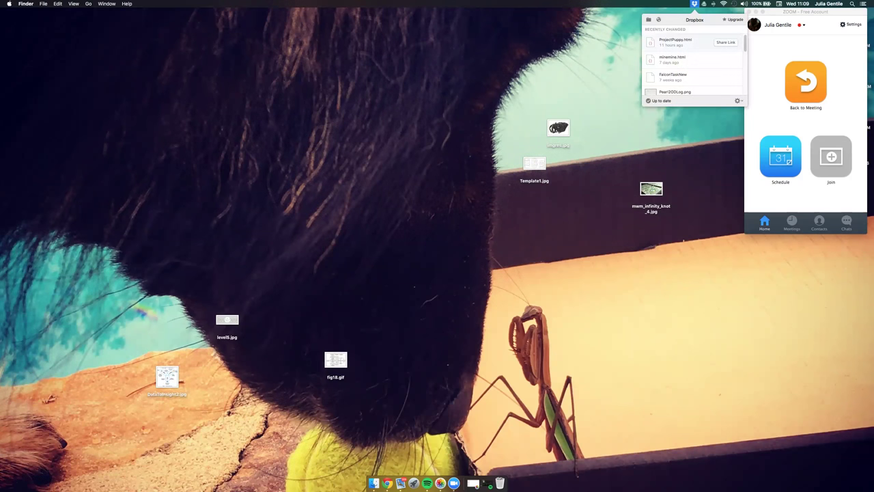
click(725, 42)
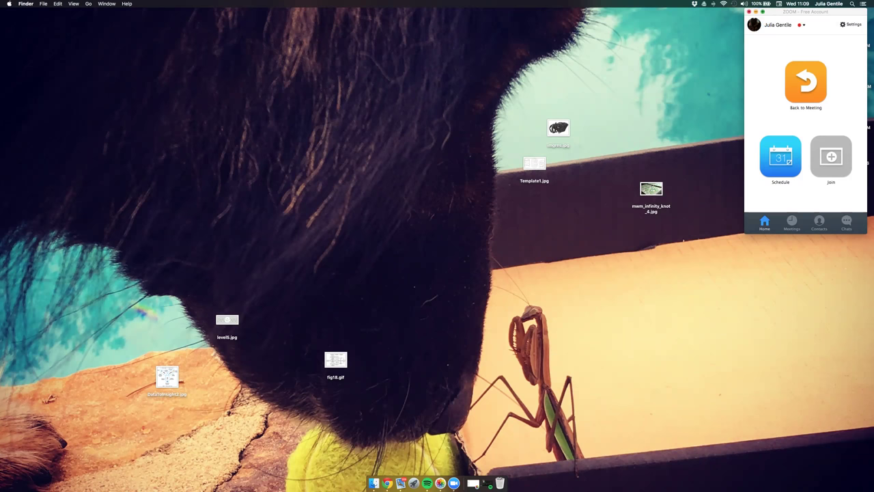
Load the ProjectPuppy.html share link in Chrome with its domain changed to dl.dropboxusercontent.com.
key(super+m)
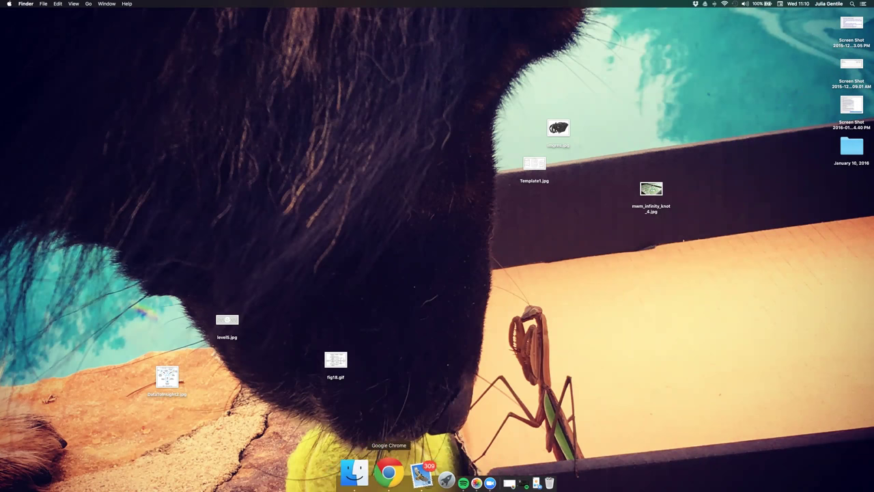
click(388, 473)
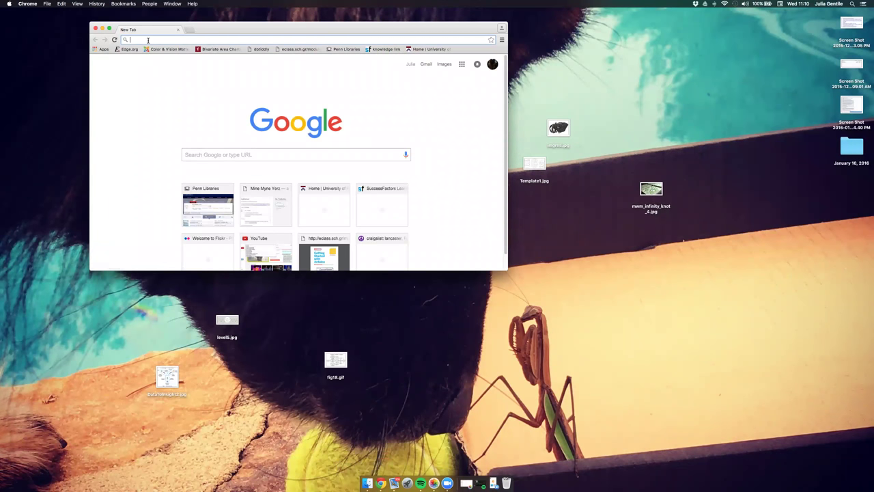
key(super+v)
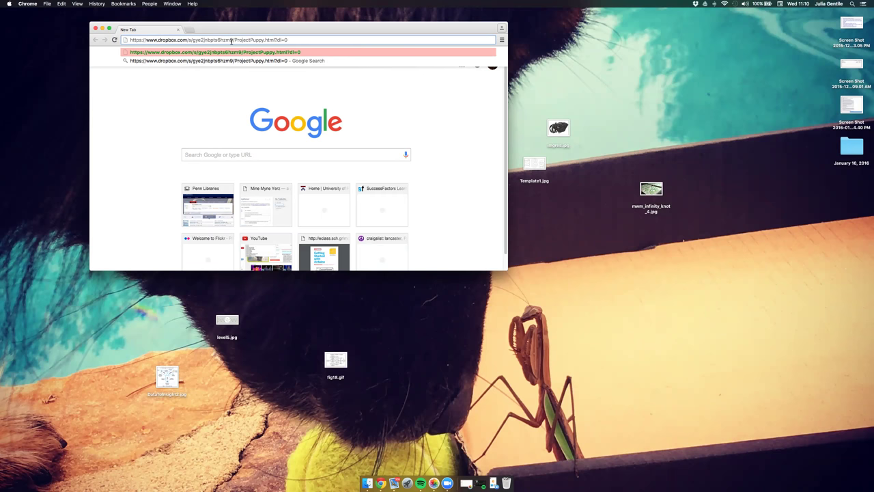
key(BackSpace)
key(BackSpace)
key(BackSpace)
key(BackSpace)
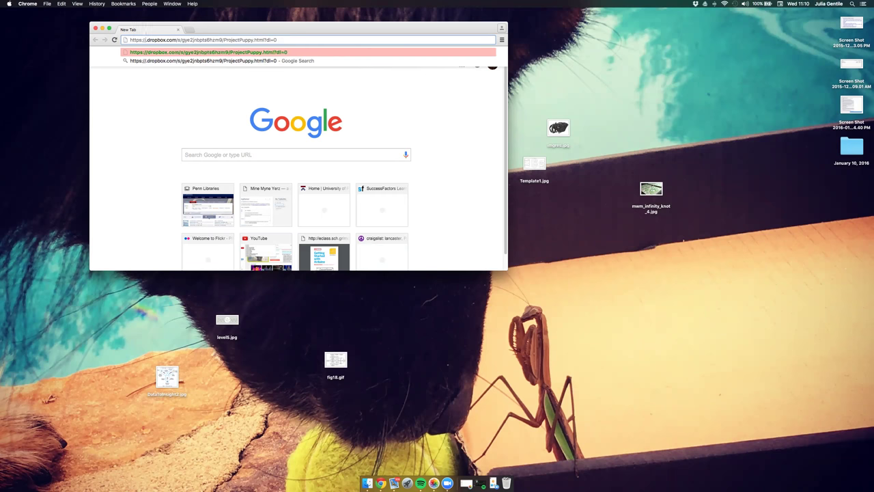
text(dl.)
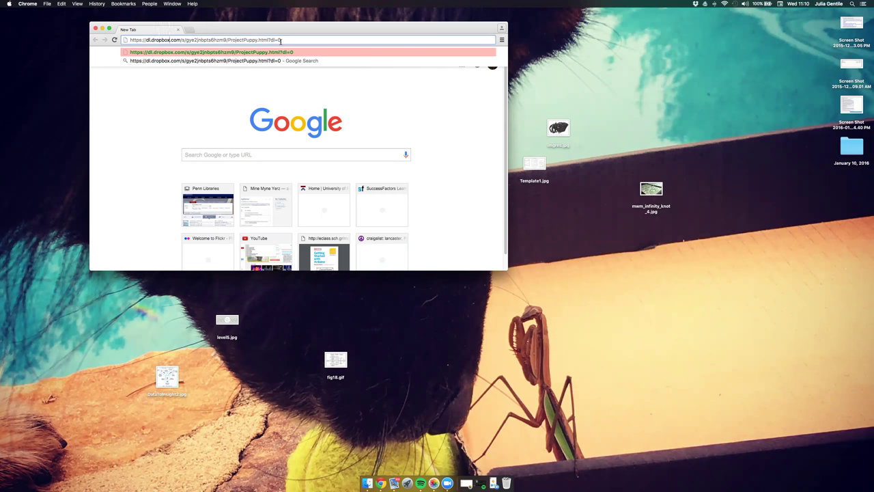
text(userconten)
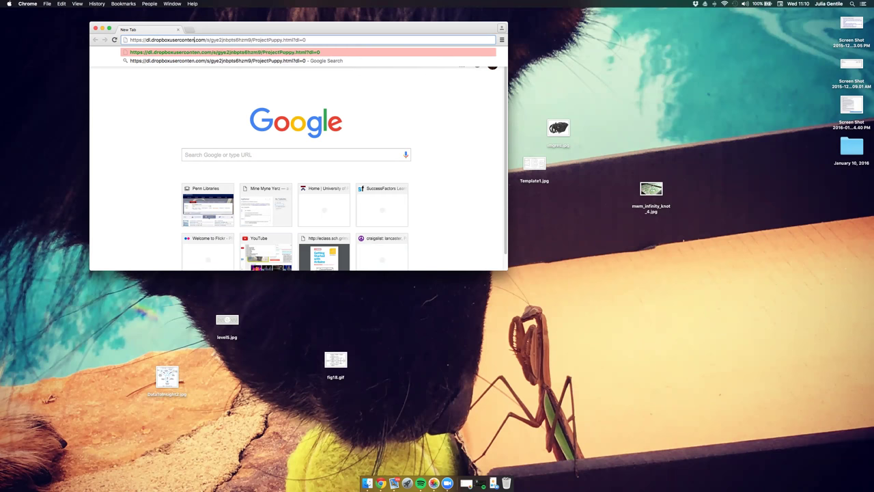
text(t)
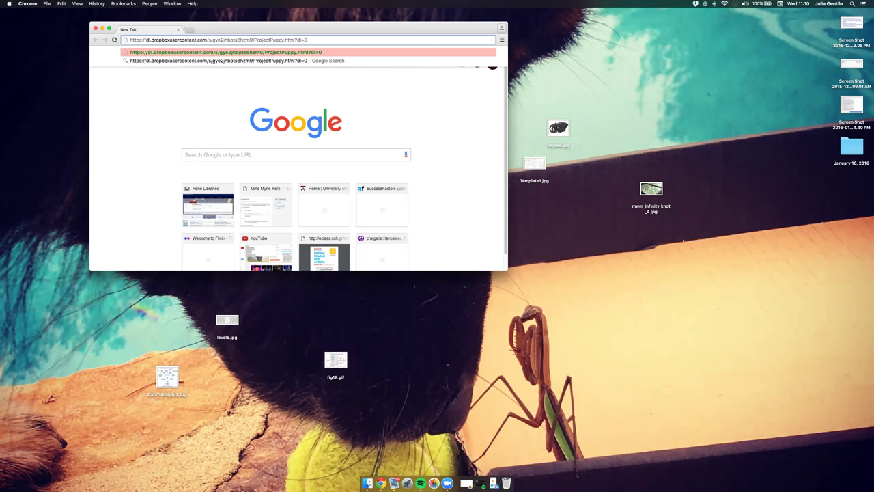
key(Return)
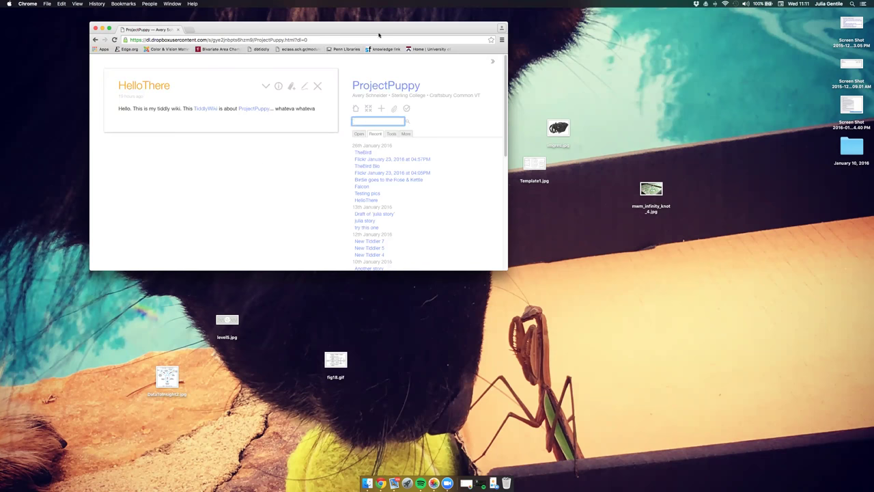
Drag the Chrome window with the ProjectPuppy wiki toward the top-left of the screen.
drag(381, 30, 290, 13)
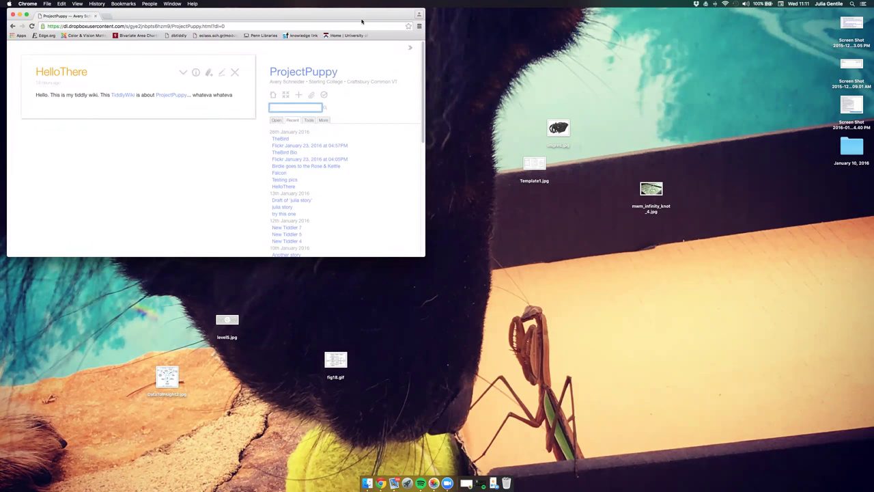
drag(363, 15, 363, 45)
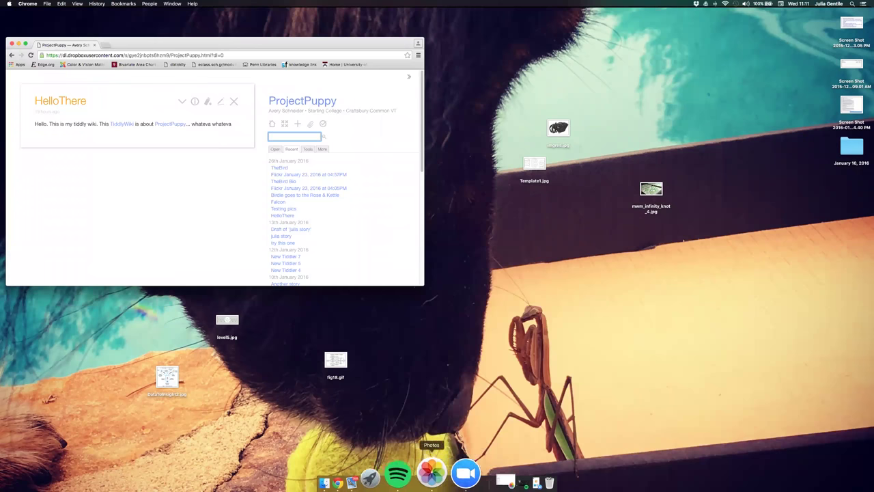
Launch Firefox from the application grid and return to its full-size window.
click(400, 472)
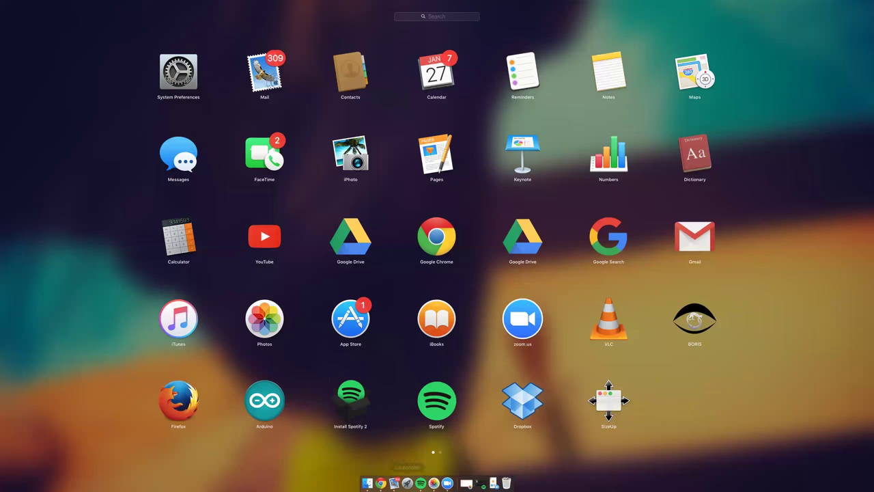
click(179, 400)
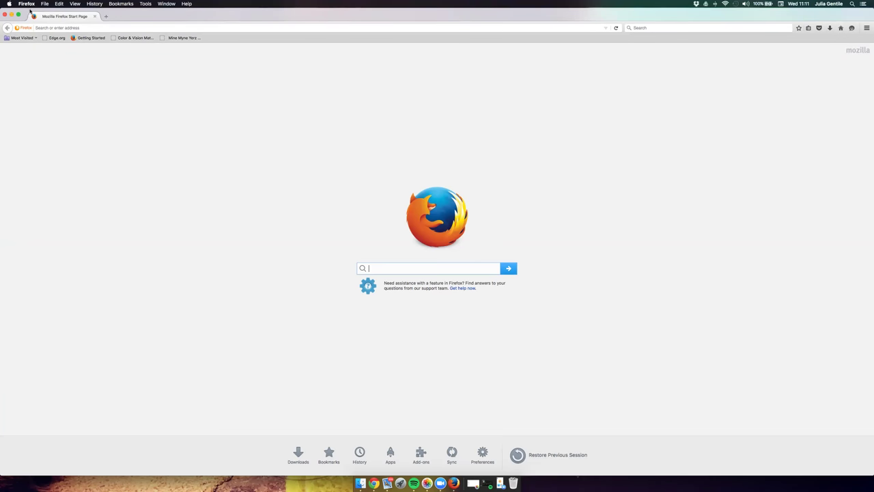
click(27, 4)
click(77, 20)
key(ctrl+Up)
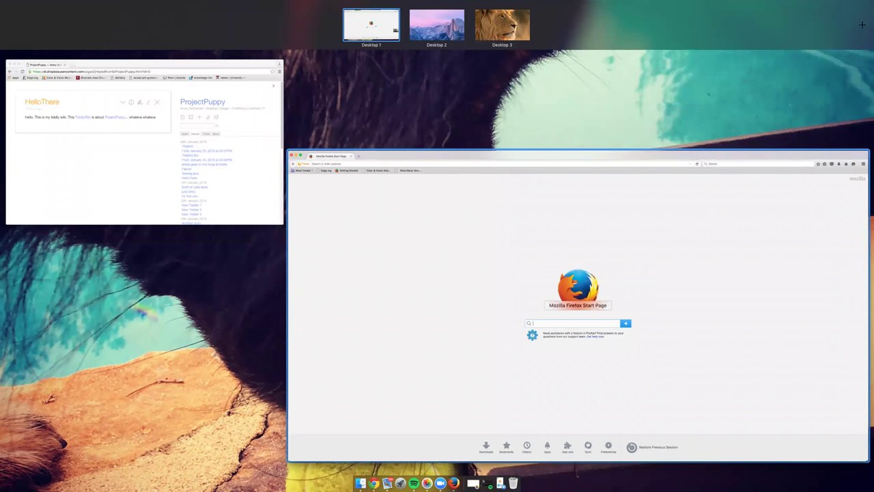
key(Escape)
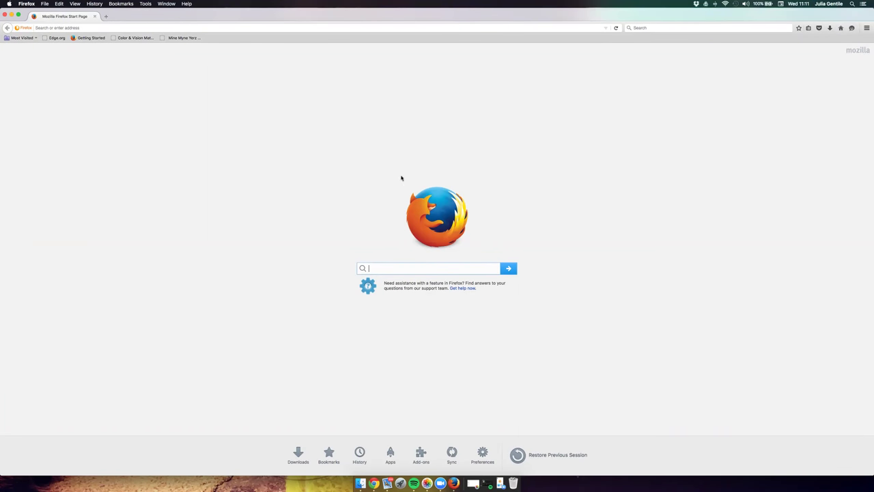
Open ProjectPuppy.html from the Dropbox TWS folder using File > Open File.
click(44, 3)
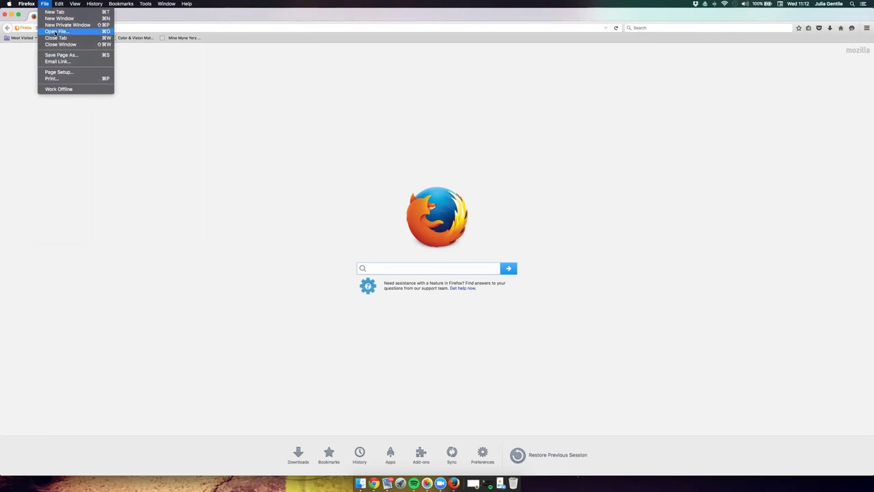
click(55, 32)
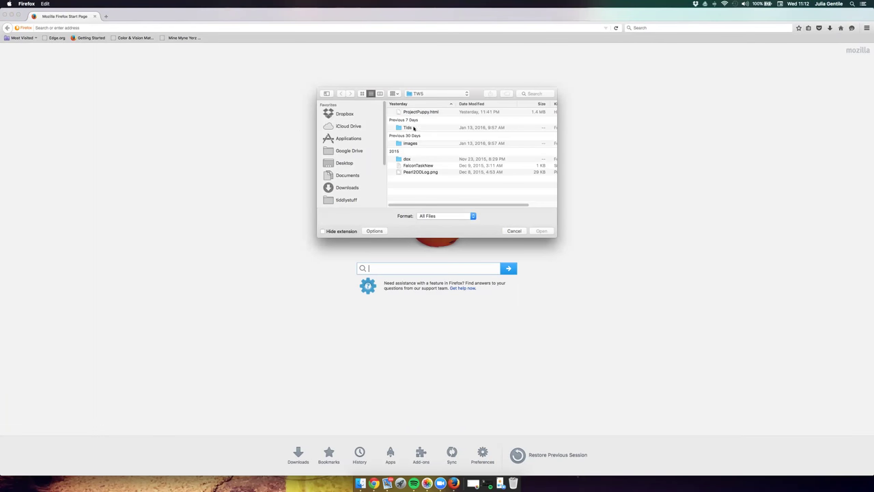
click(338, 115)
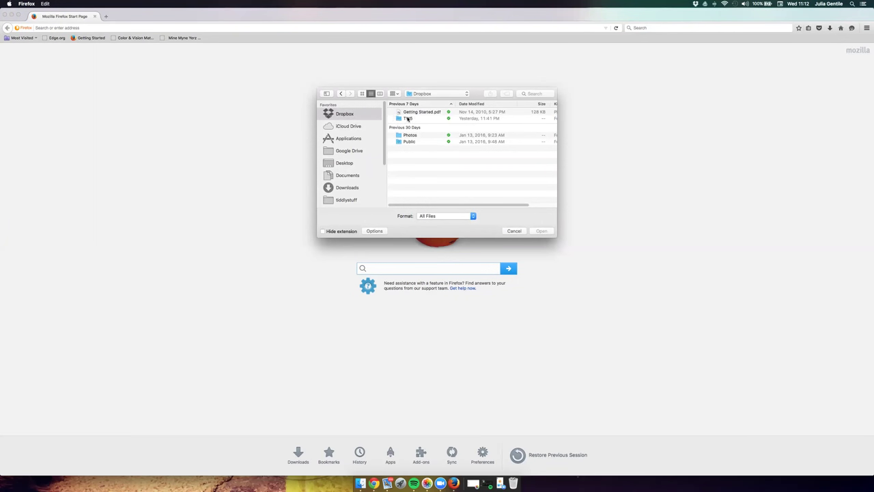
double_click(408, 118)
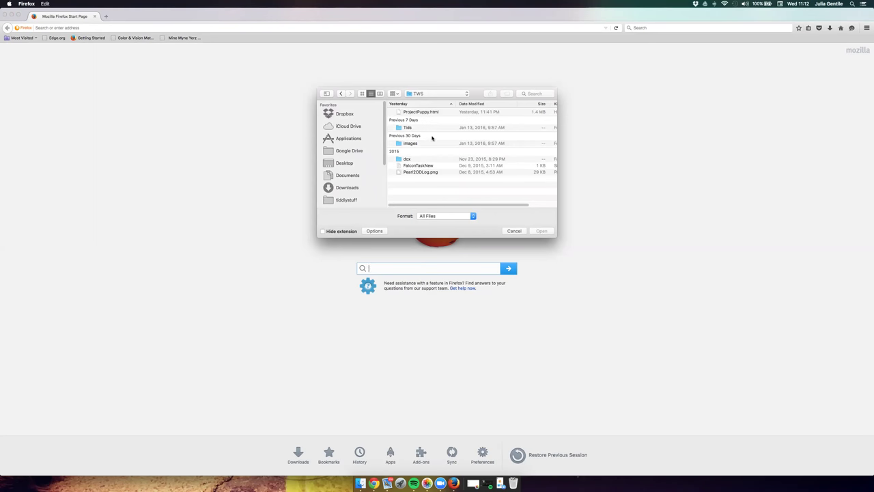
click(425, 113)
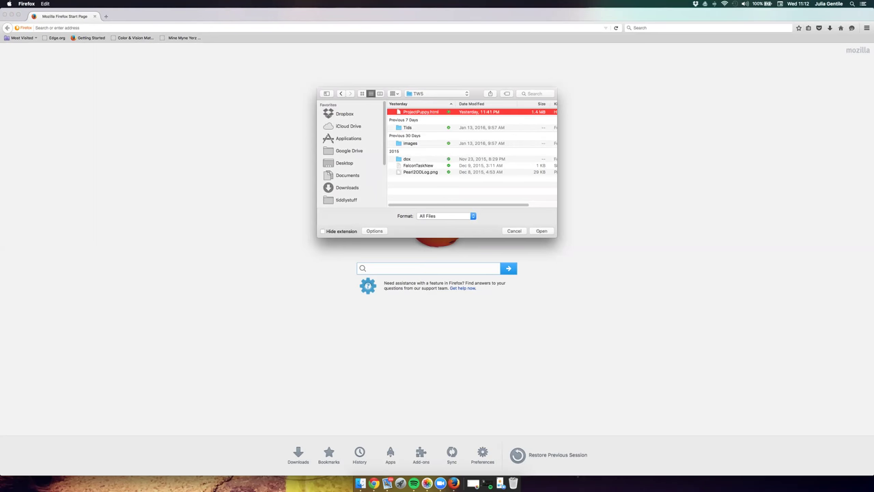
key(Return)
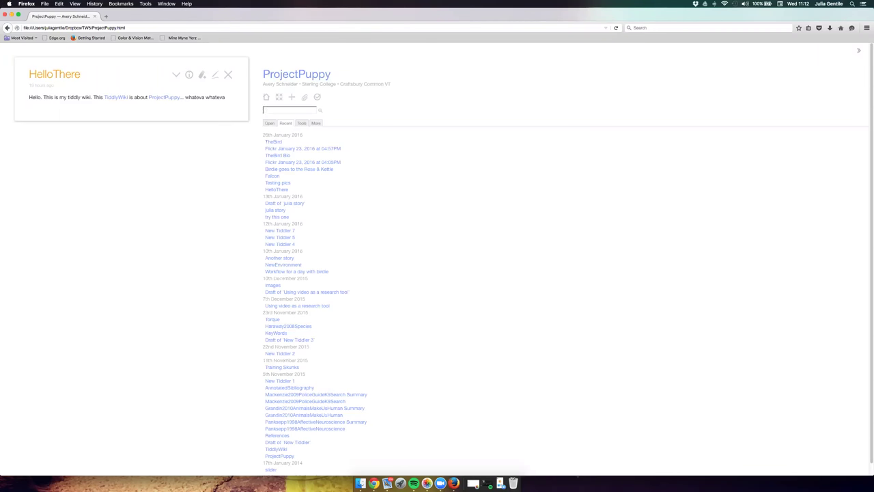
Move the Firefox wiki window to the right side and enlarge it.
double_click(83, 15)
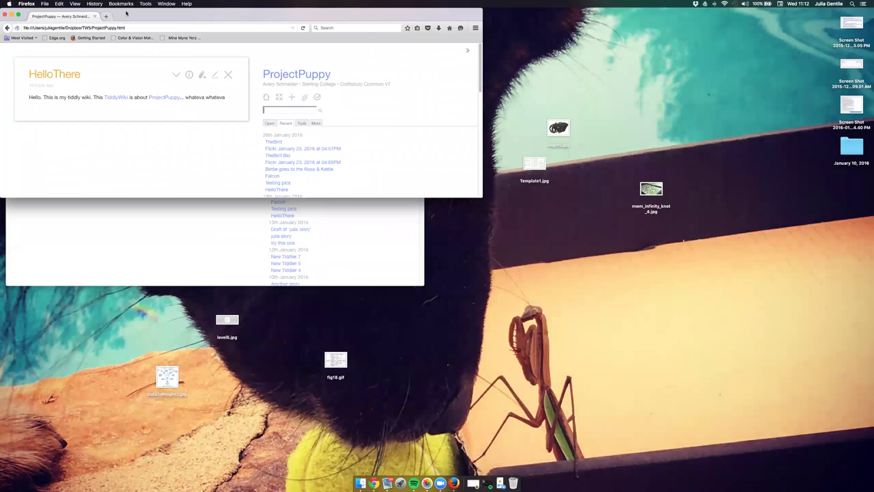
drag(156, 15, 549, 52)
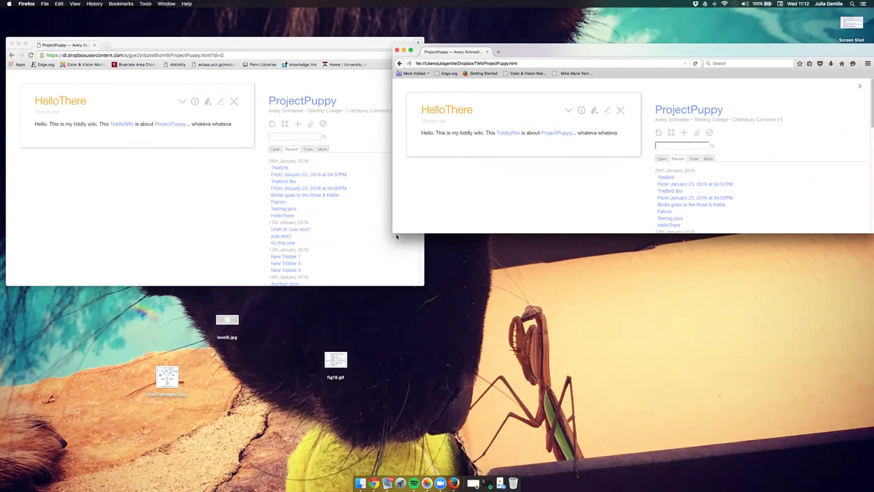
drag(394, 233, 425, 354)
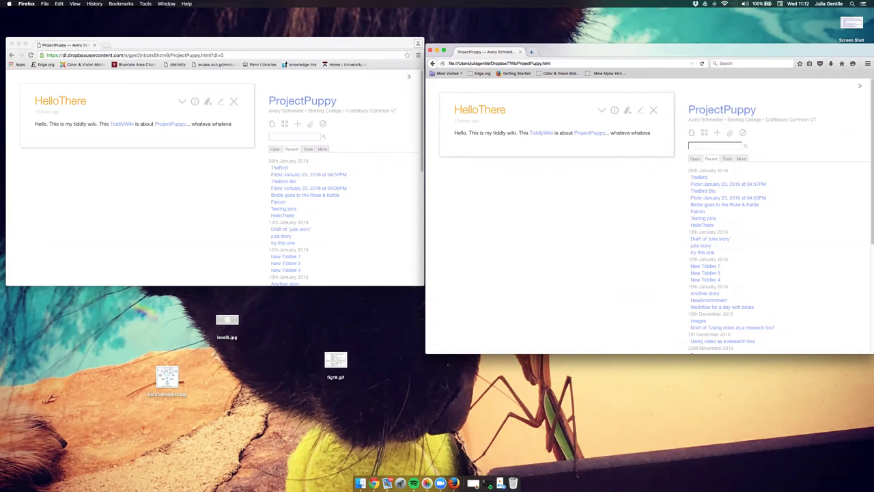
In a new Firefox tab, enter 'size up' and select the SizeUp downloads suggestion.
click(532, 52)
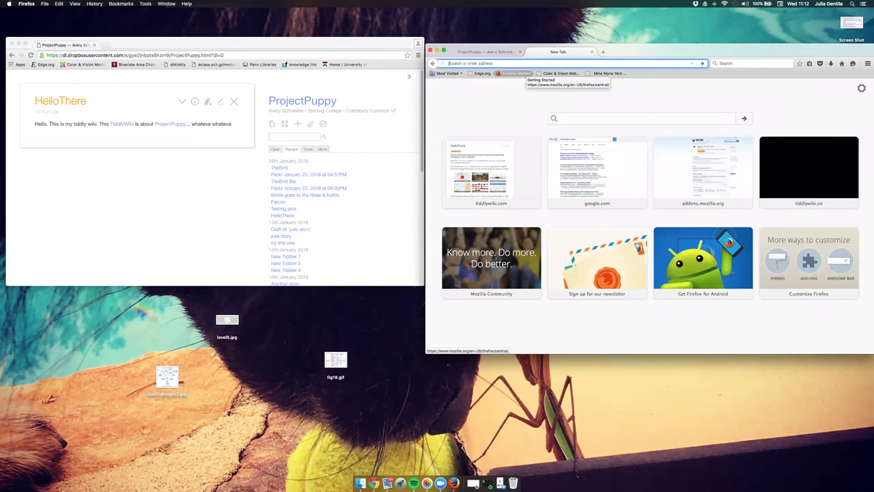
text(size up)
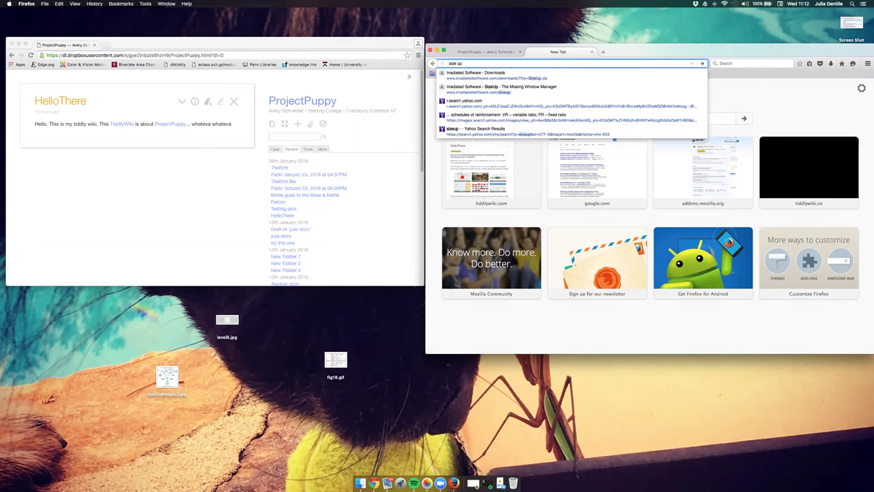
key(Down)
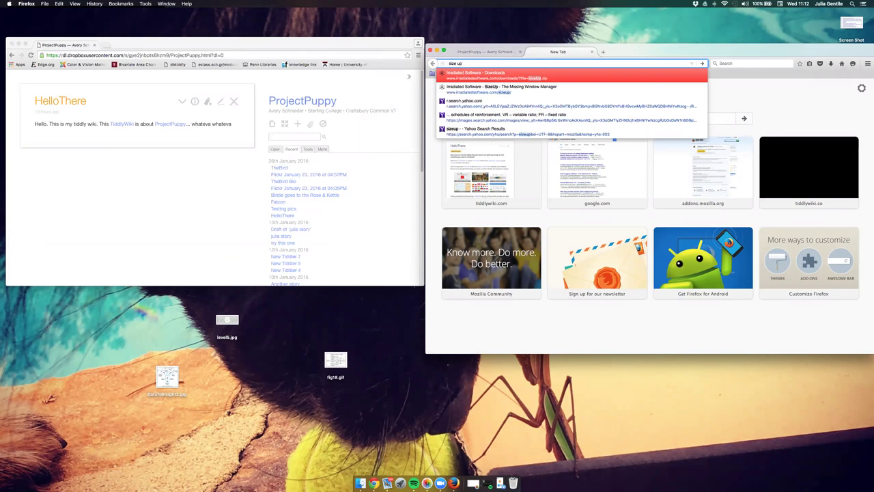
Launch SizeUp via Spotlight, dismiss the unlicensed demo notice and close the license window.
key(super+space)
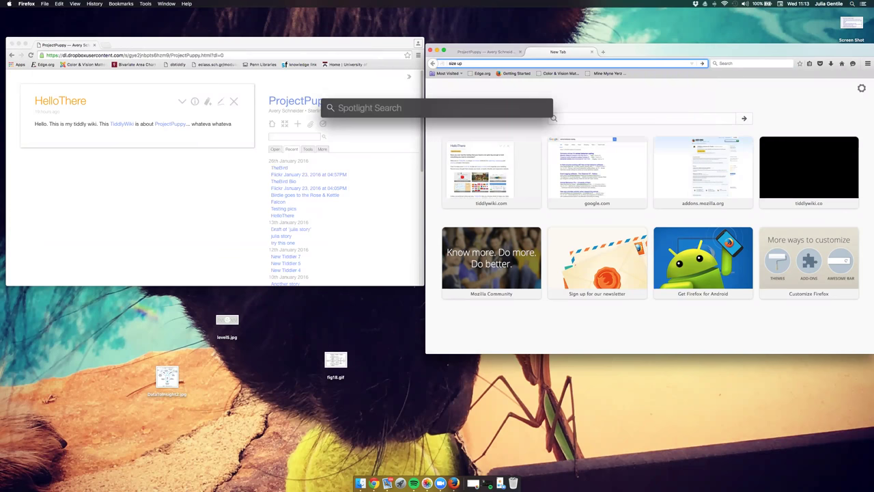
text(sizeUp)
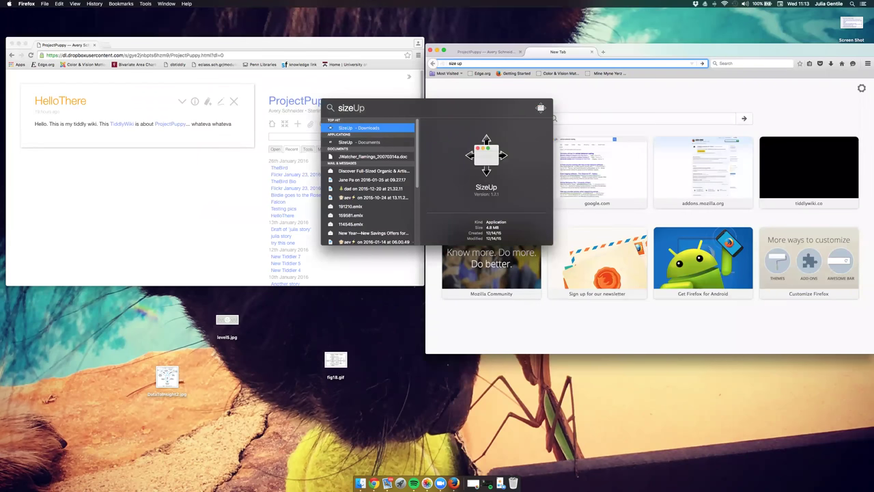
key(Return)
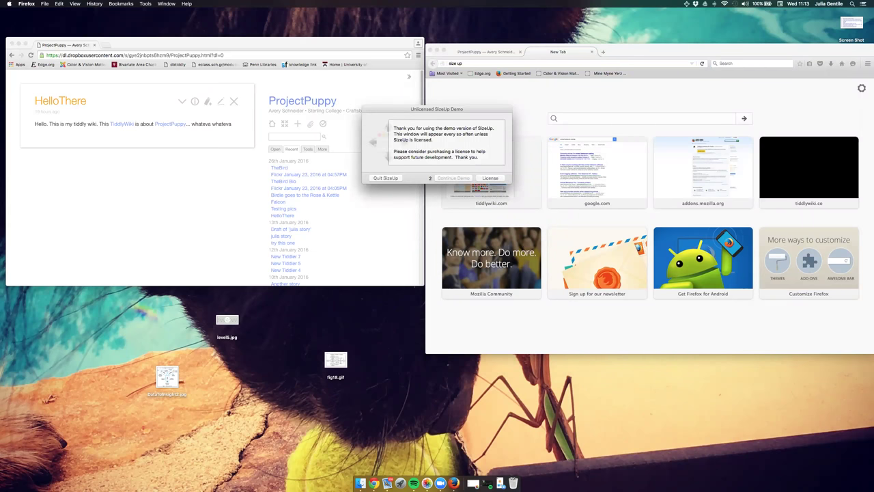
key(Return)
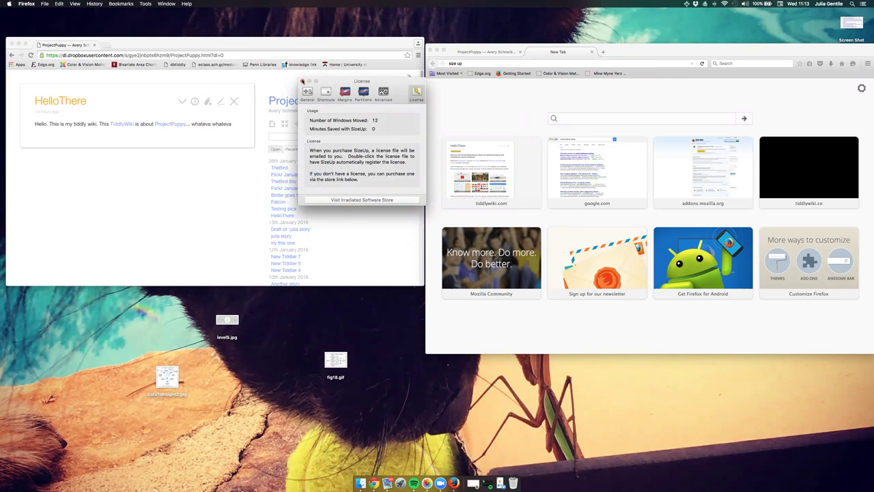
click(302, 81)
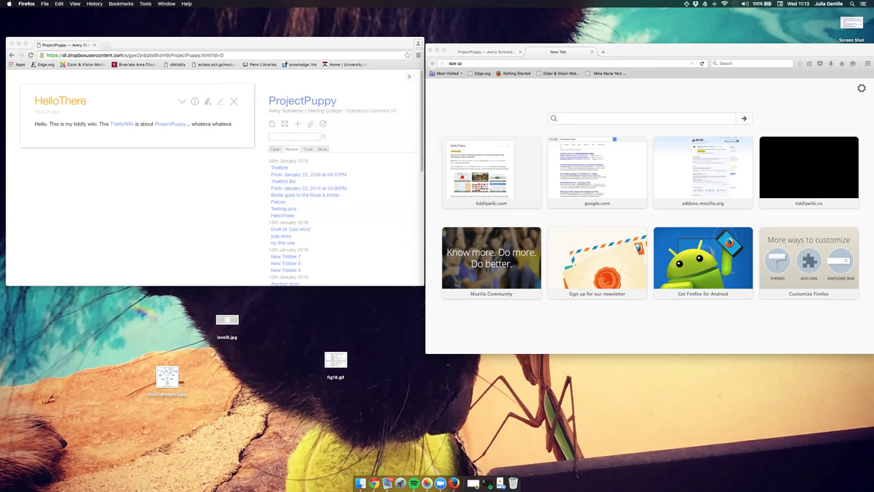
Bring up SizeUp's placement options through Spotlight, then refocus the Chrome wiki window.
key(super+space)
text(size)
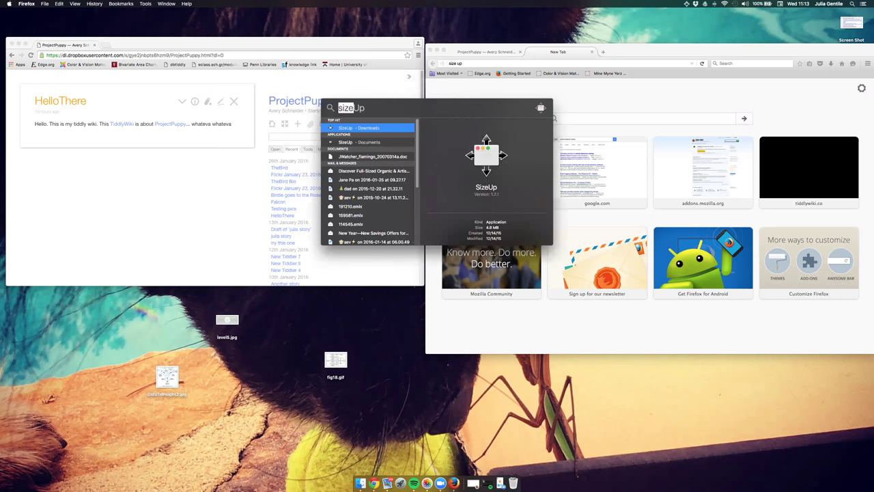
key(Return)
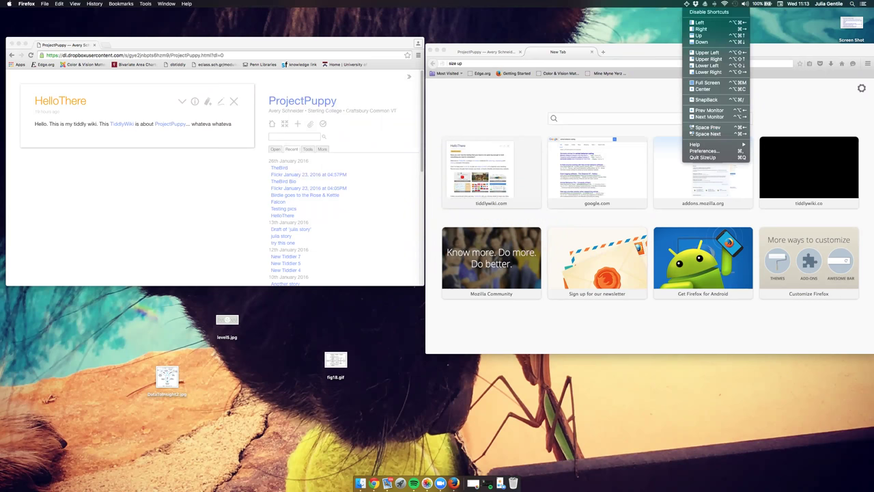
click(347, 125)
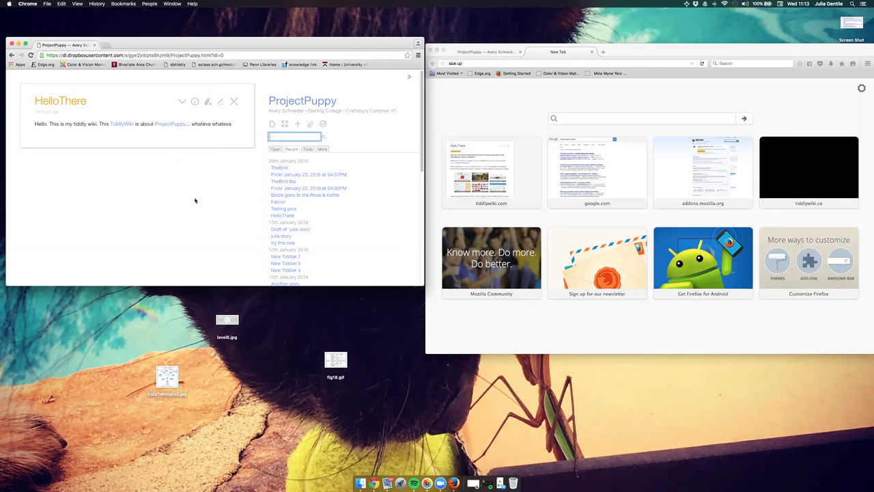
Snap the Chrome wiki window to the left half of the screen with SizeUp.
key(ctrl+Up)
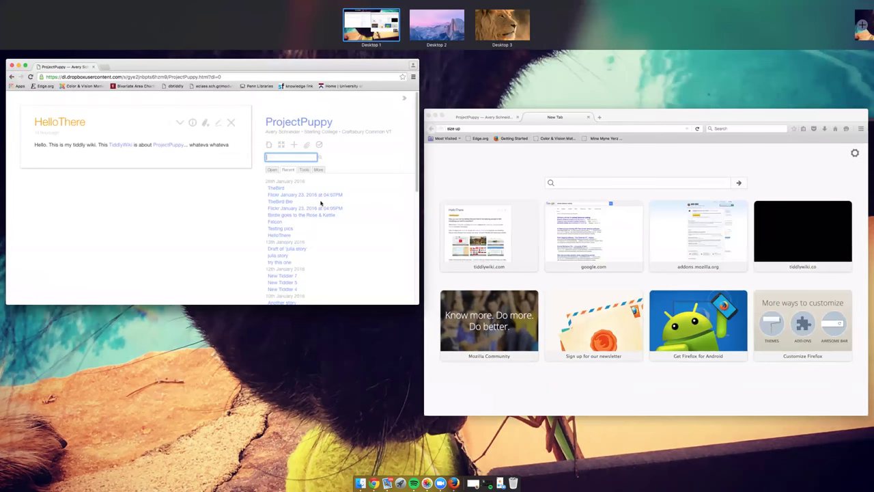
click(320, 203)
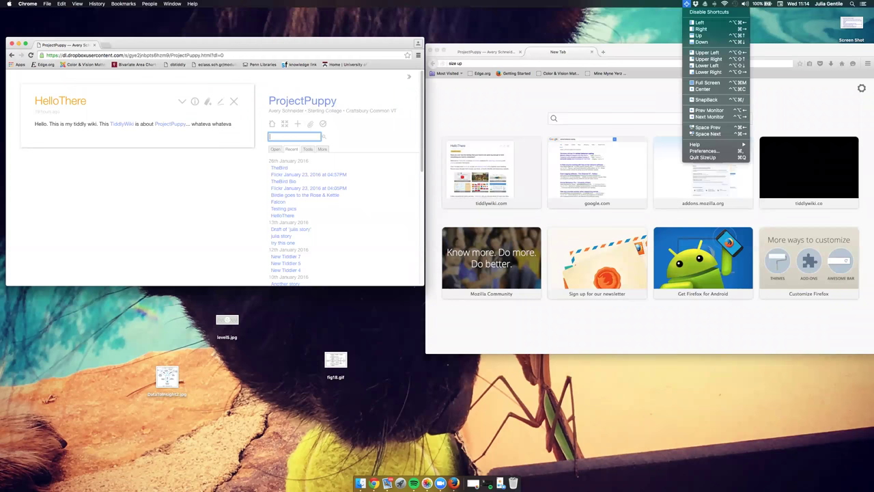
key(Down)
key(Down)
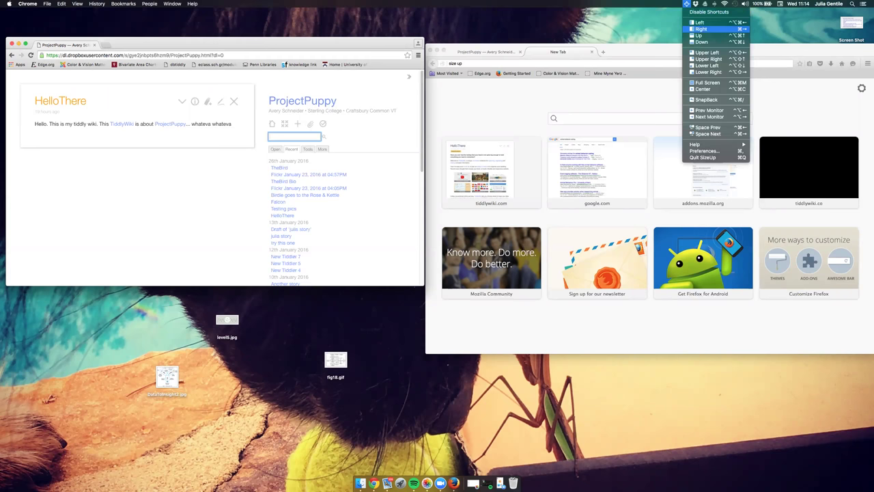
key(Up)
key(Return)
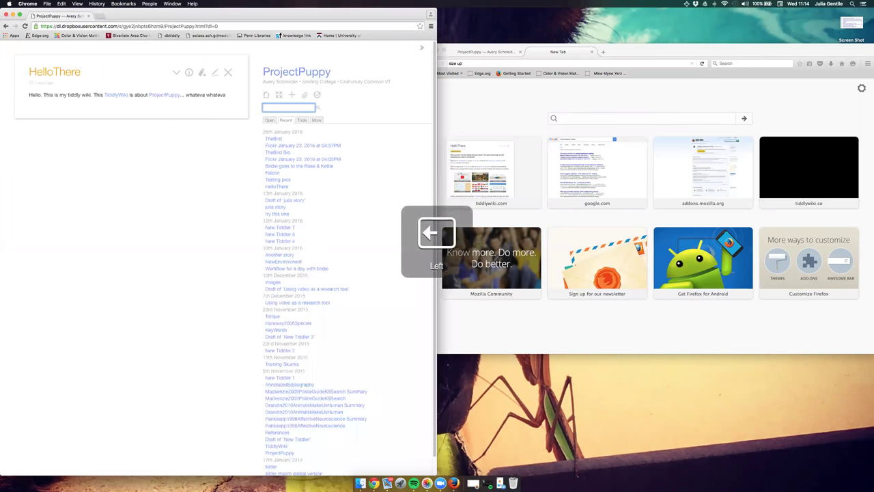
key(ctrl+F8)
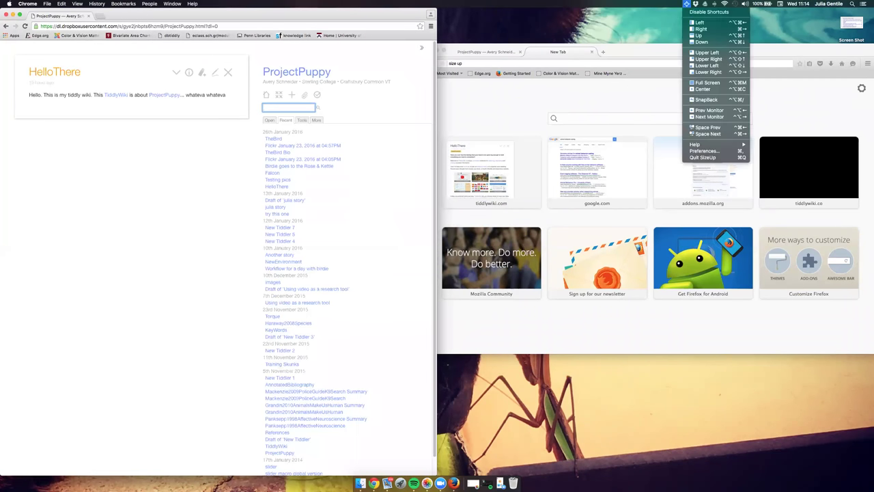
key(Down)
key(Down)
key(Down)
key(Return)
Snap Firefox to the right half, show its ProjectPuppy tab, then reactivate Chrome.
key(ctrl+F8)
key(Escape)
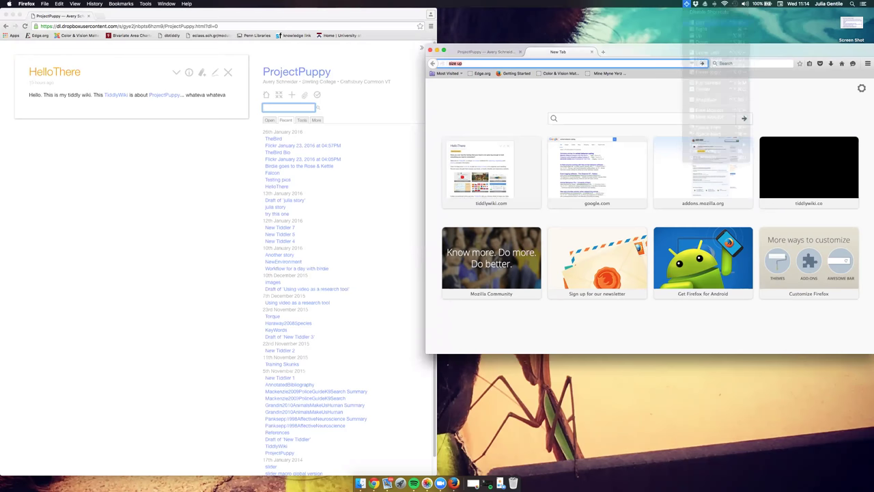
key(ctrl+alt+super+Left)
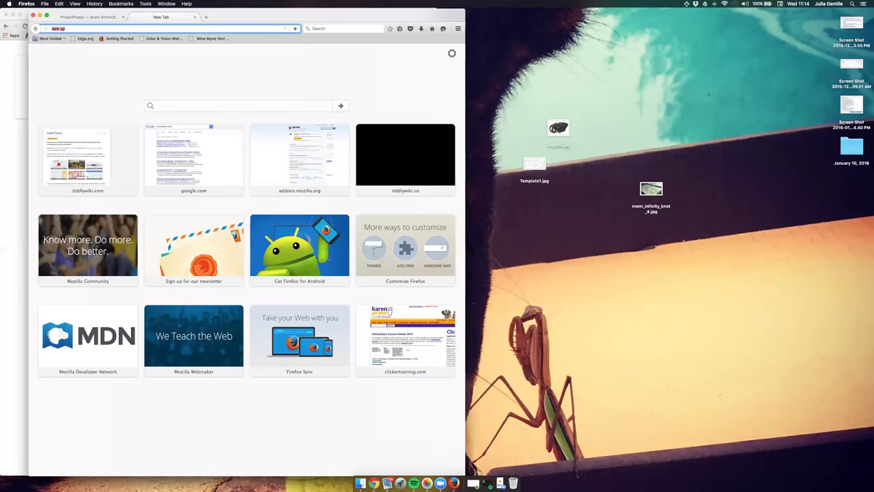
key(ctrl+alt+super+Right)
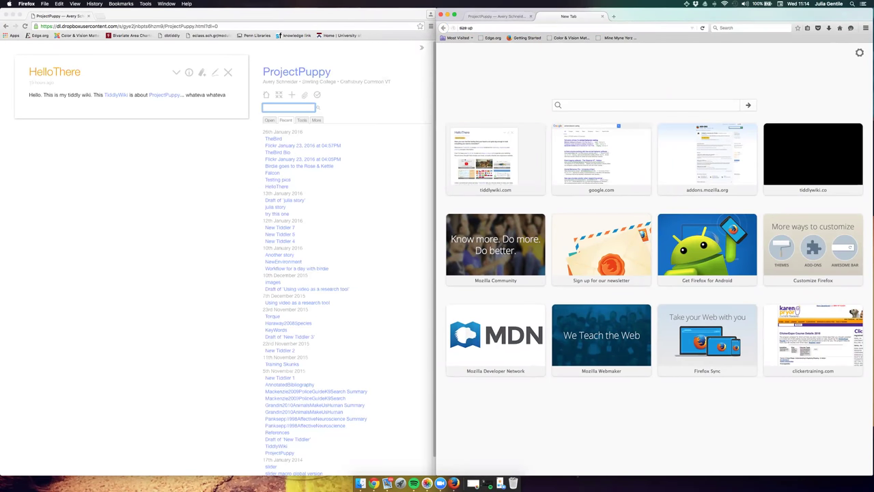
click(505, 15)
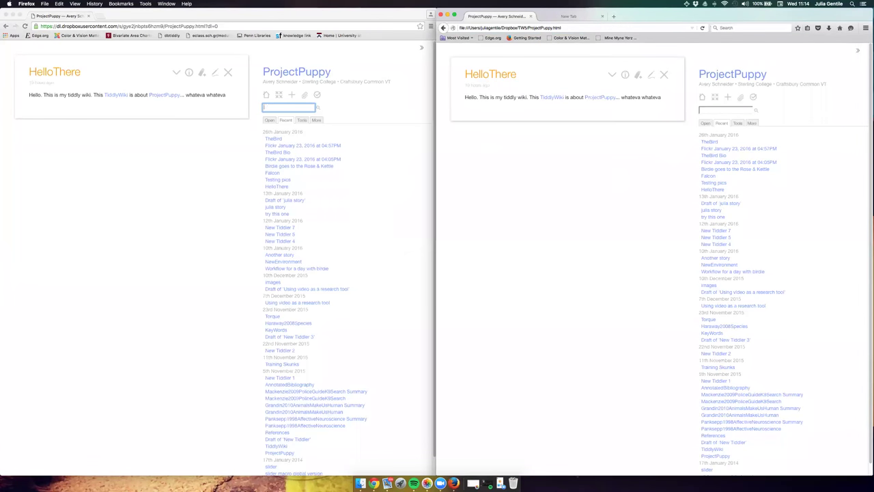
click(132, 163)
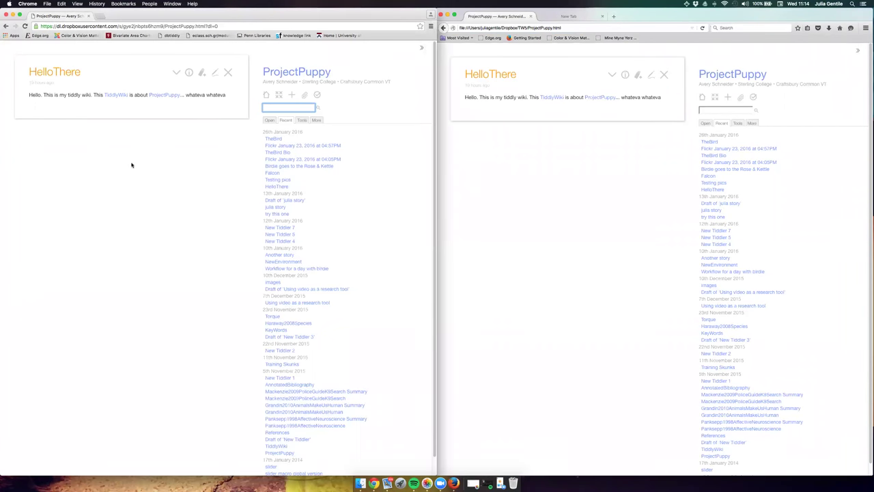
click(30, 4)
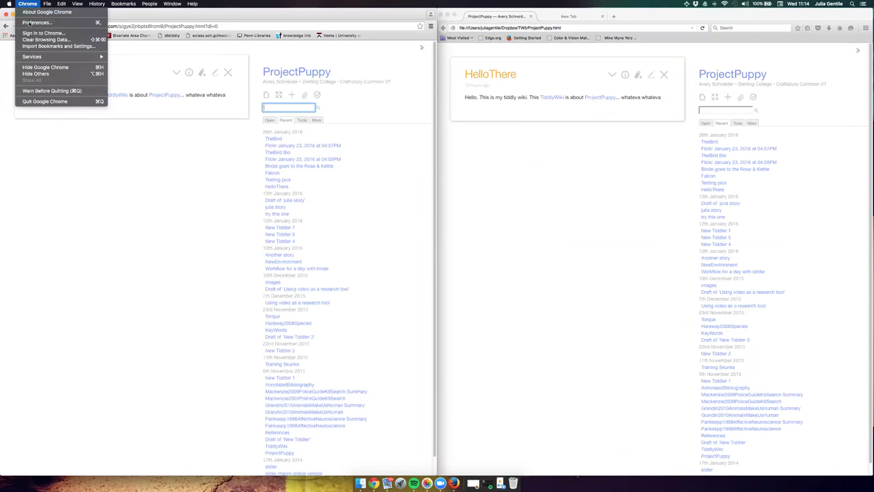
From Chrome Preferences, check Extensions, then open Get themes in the Chrome Web Store.
click(31, 23)
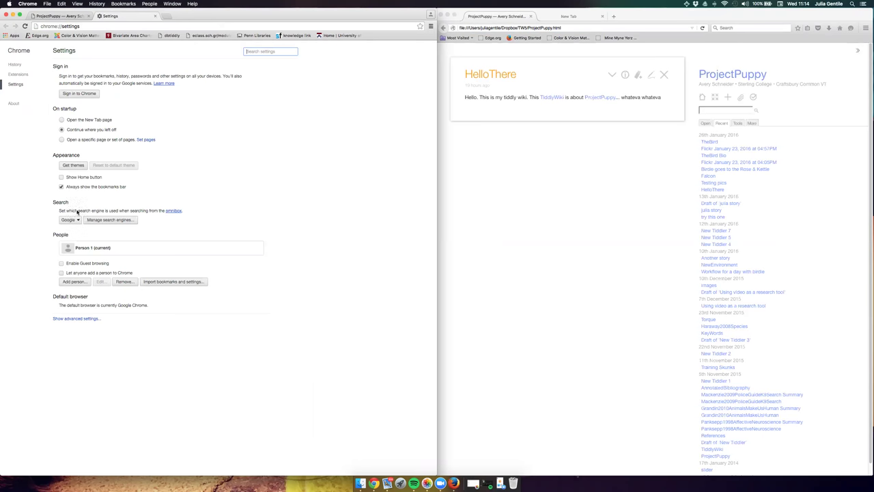
click(19, 74)
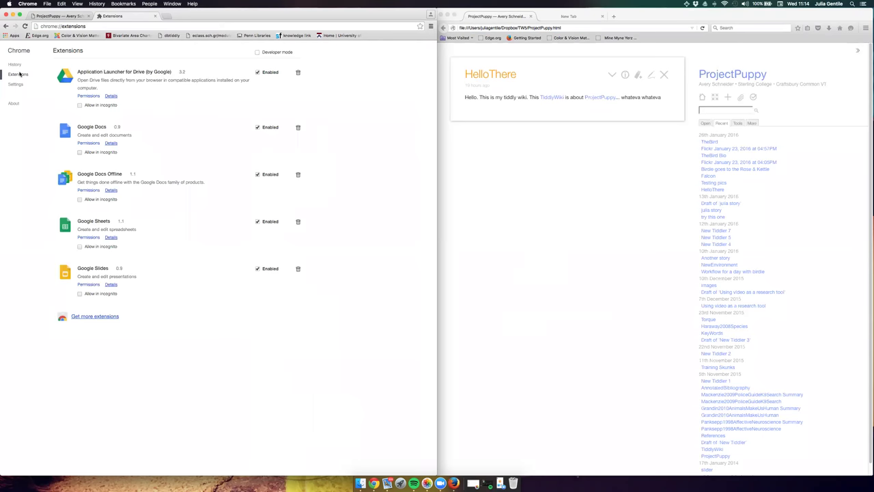
click(16, 85)
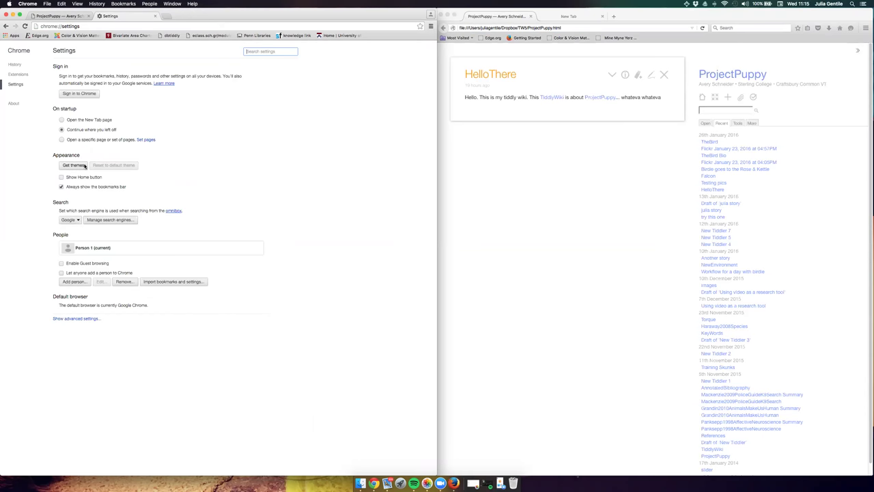
click(74, 165)
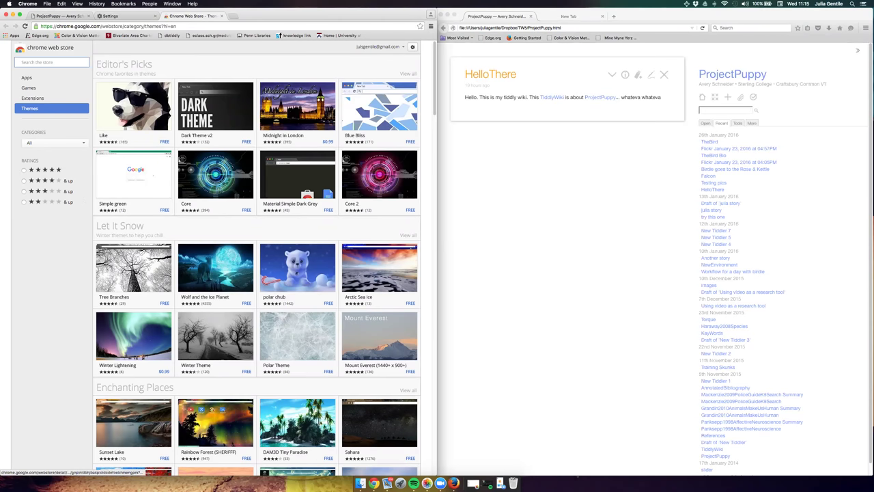
Add the Sahara theme to Chrome, close its details, and return to the ProjectPuppy tab.
scroll(379, 420, down, 1)
click(379, 413)
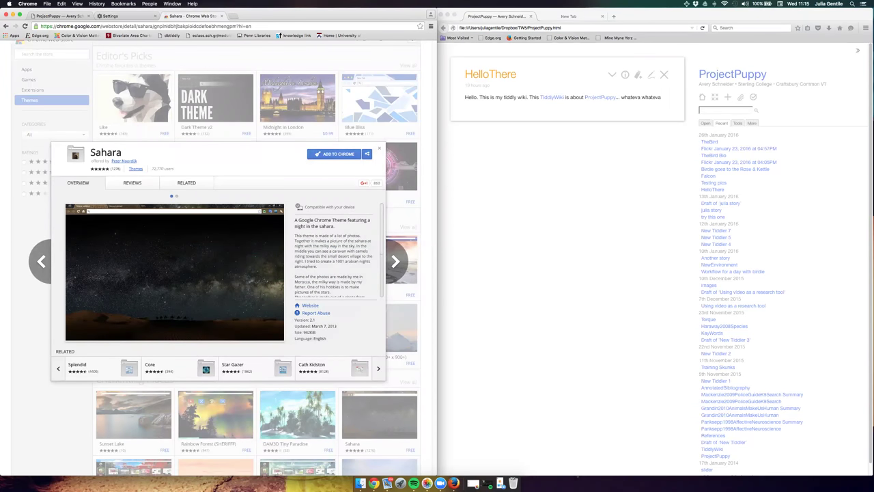
click(327, 154)
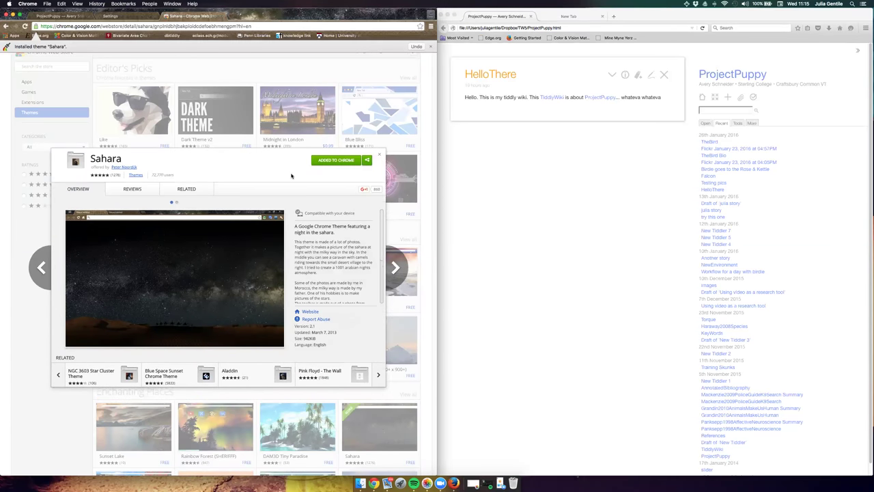
click(378, 156)
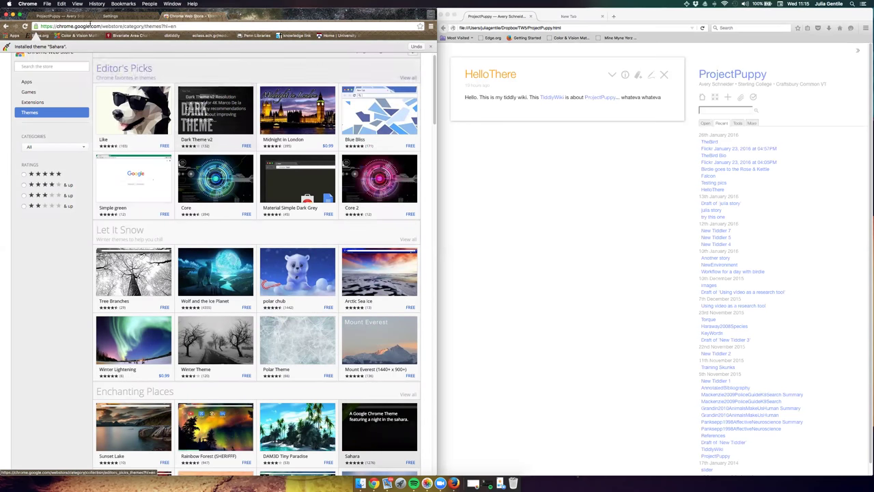
click(73, 16)
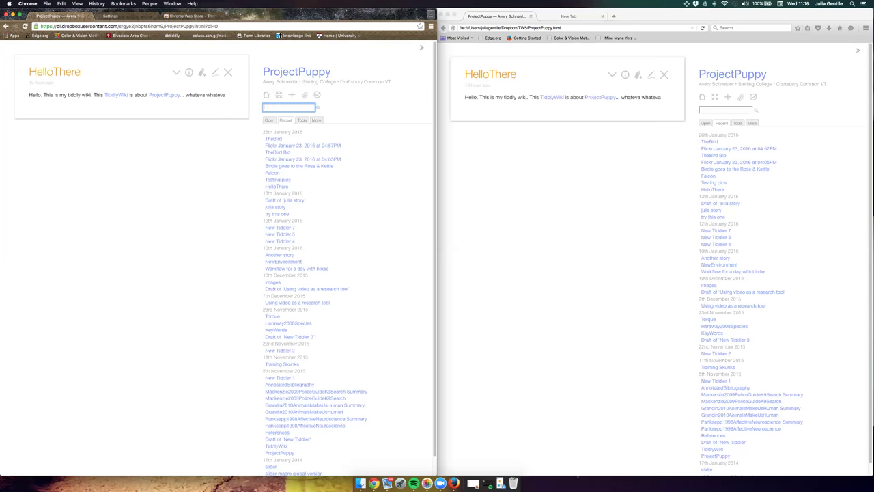
Make the right-hand Firefox window holding the local ProjectPuppy wiki active.
click(728, 97)
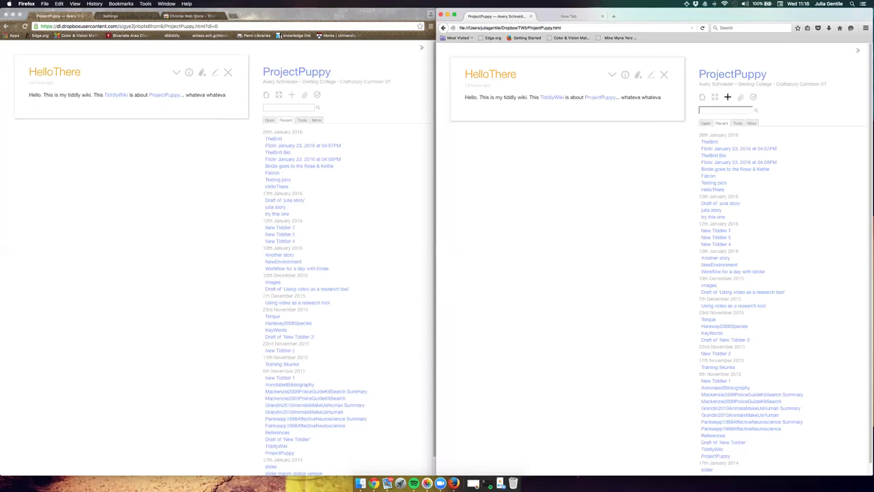
Create a new tiddler and replace the 'New Tiddler 6' title with the author's full name in CamelCase.
click(727, 97)
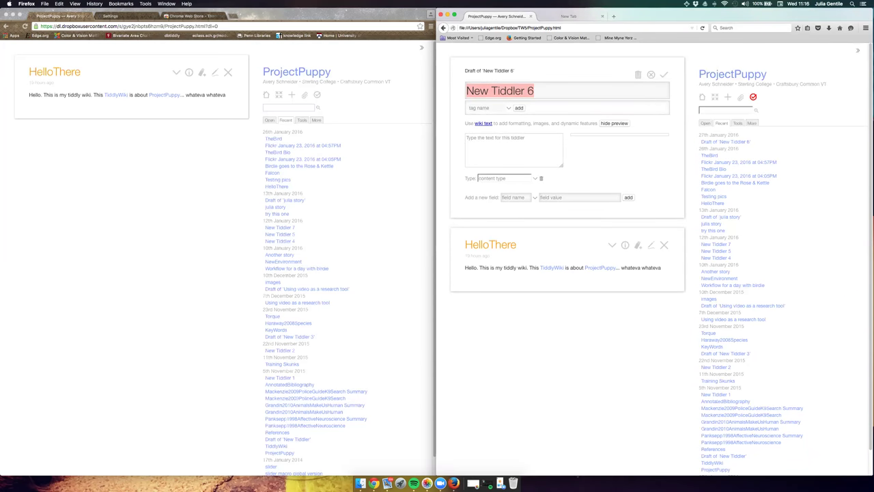
key(BackSpace)
text(julia)
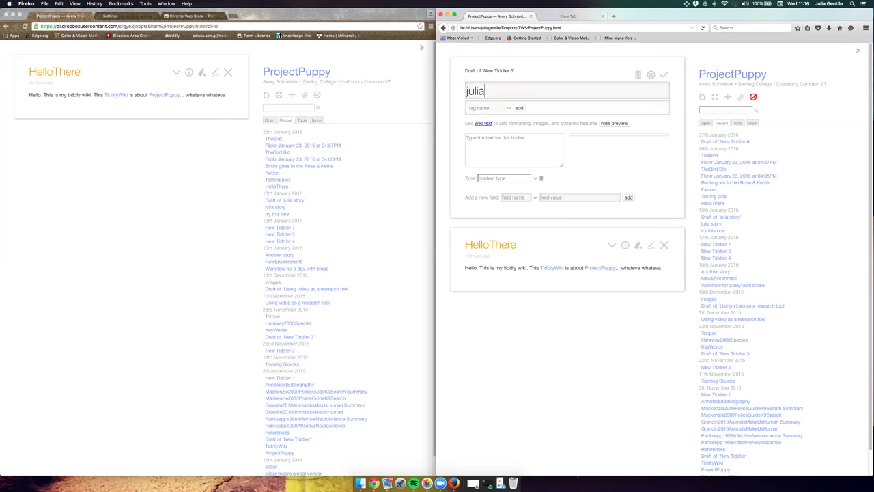
key(BackSpace)
key(BackSpace)
key(BackSpace)
key(BackSpace)
key(BackSpace)
Write the body 'piecing together TrainingVariables and the [[environmental factors… [[reliable WorkingDogs.' with links.
click(467, 138)
text(learnign)
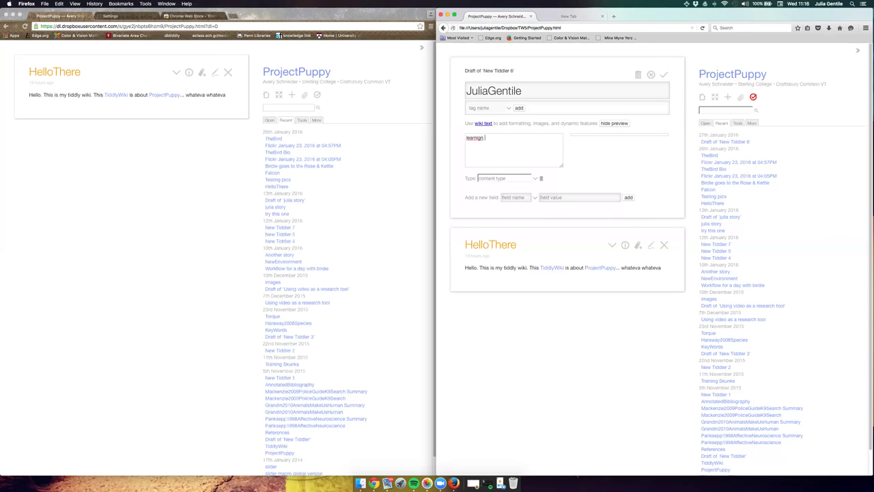
key(BackSpace)
key(BackSpace)
key(BackSpace)
key(BackSpace)
key(BackSpace)
key(BackSpace)
key(BackSpace)
key(BackSpace)
text(piecing )
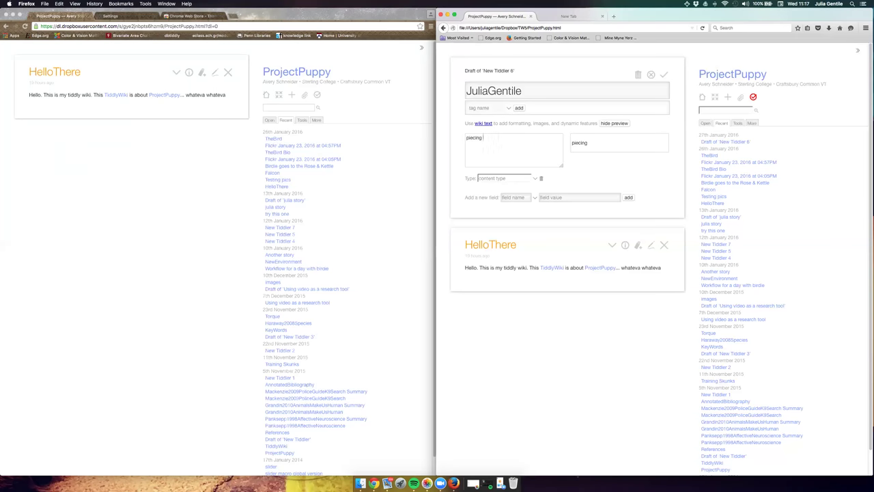
text(together)
text(Variabi)
text(es)
key(BackSpace)
key(BackSpace)
key(BackSpace)
key(BackSpace)
key(BackSpace)
key(BackSpace)
key(BackSpace)
text(TrainingVariables)
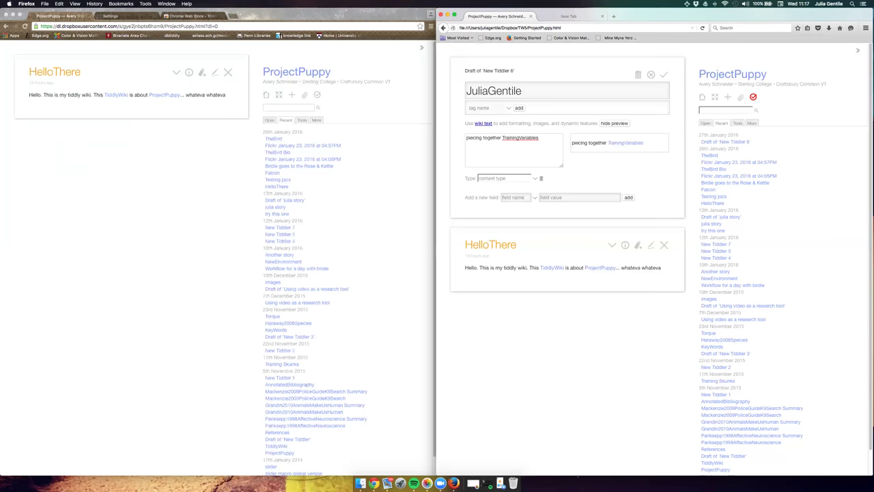
text( and)
text(the)
text([[)
text(environmental)
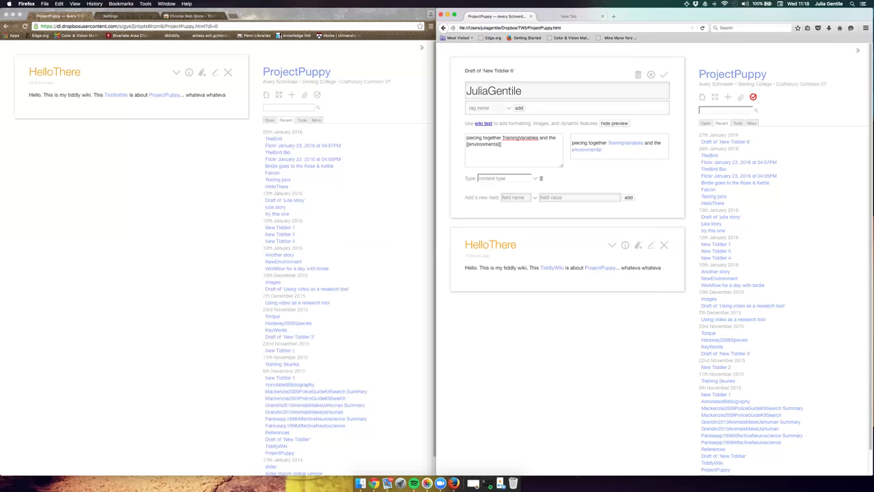
text(factors which prodiuces [[reliab)
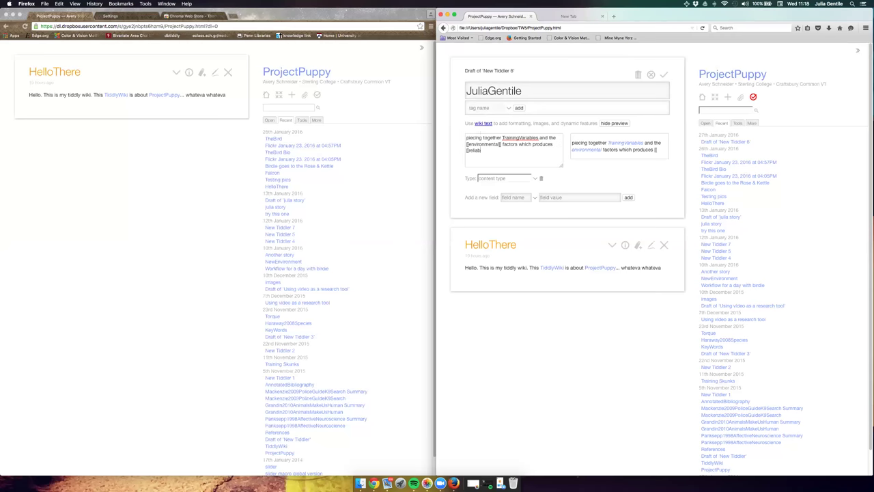
text(le)
text( Working)
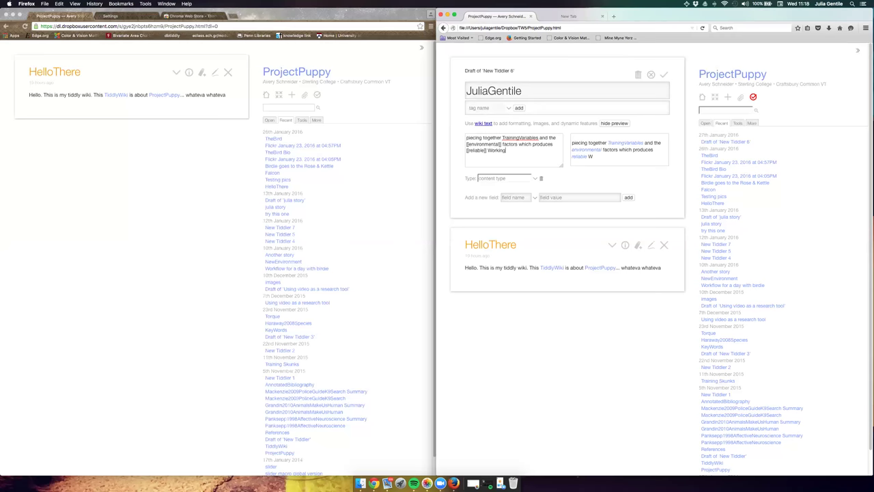
text(Dogs.)
Save the author-named tiddler, reload the Chrome copy, and open that tiddler from Recent.
click(664, 74)
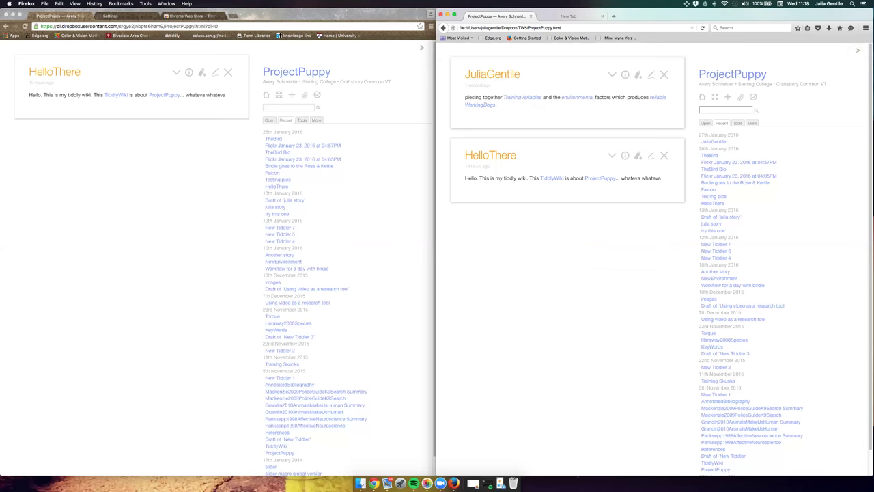
click(165, 192)
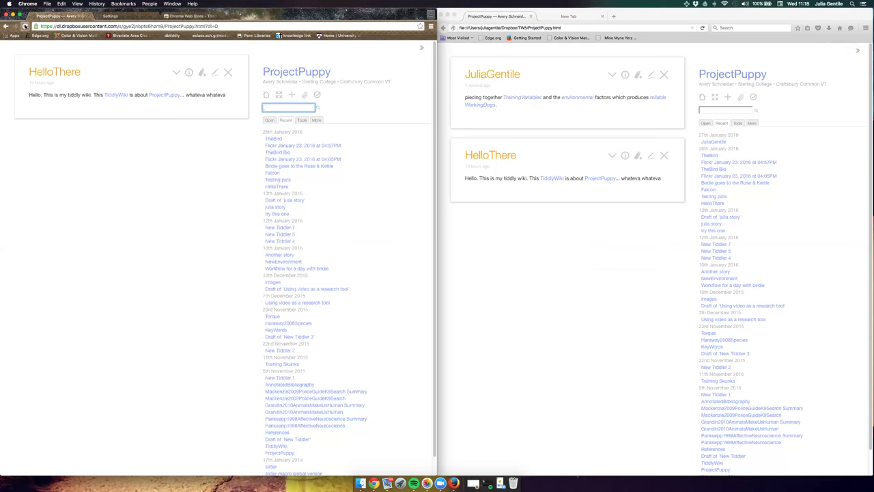
click(25, 26)
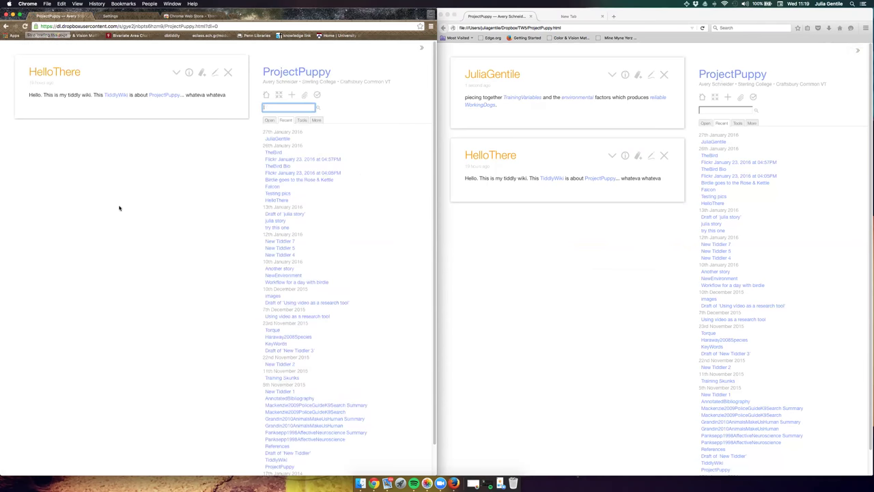
click(274, 138)
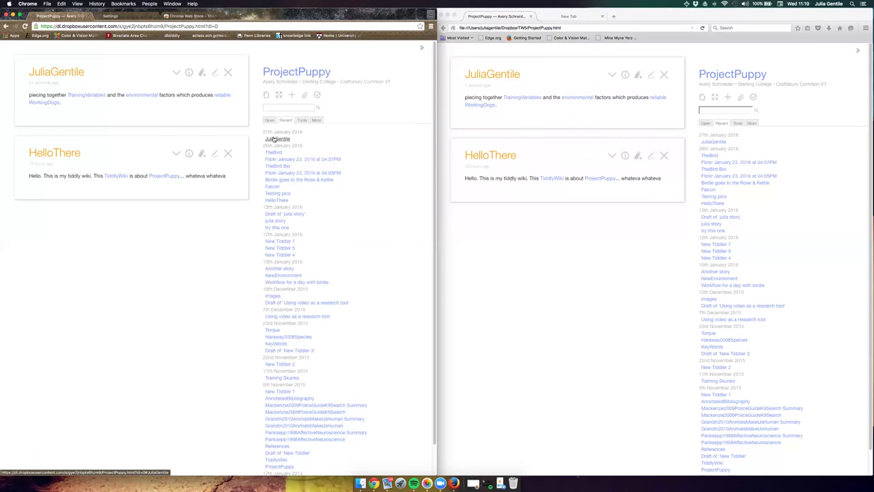
Create the missing TrainingVariables tiddler from its link with the body text 'genetics'.
click(84, 96)
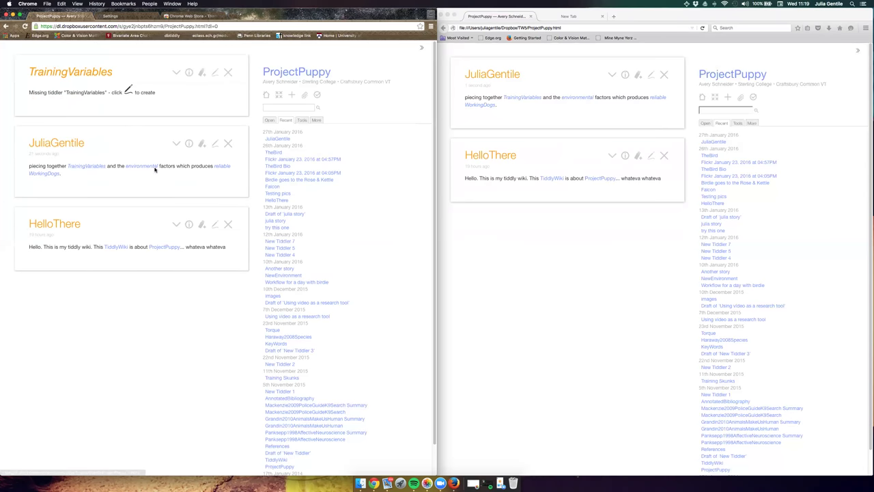
click(213, 74)
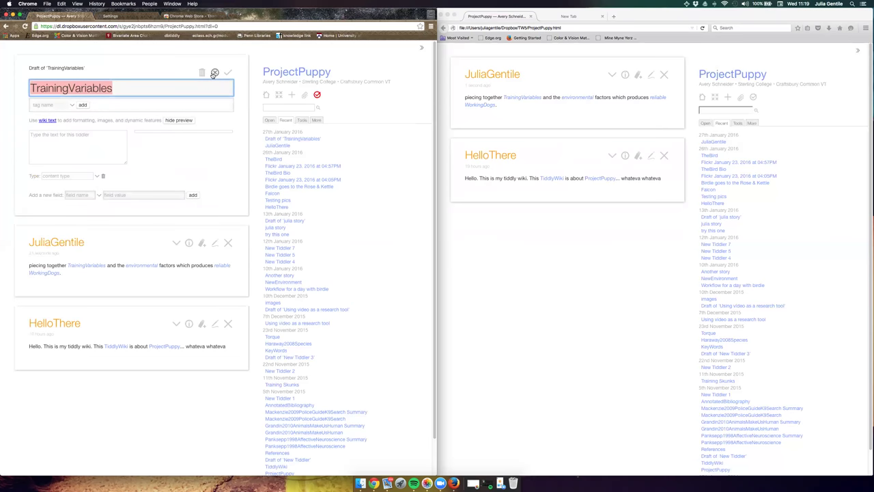
click(93, 137)
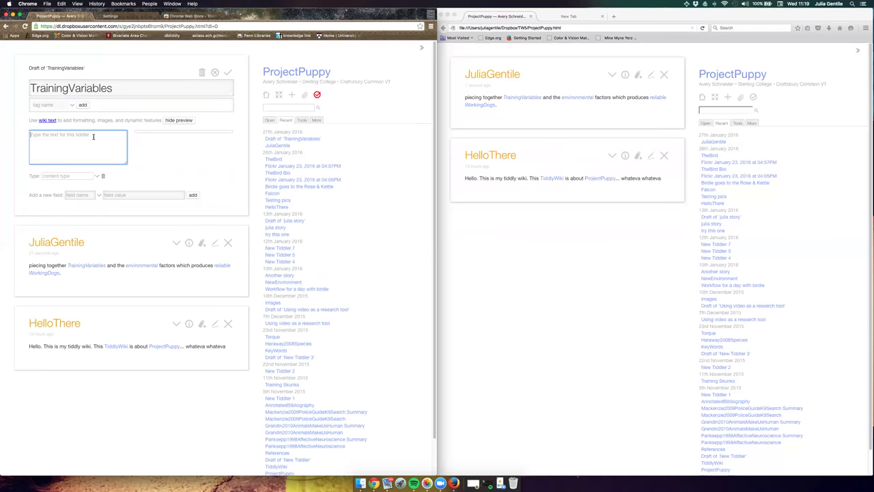
text(genti)
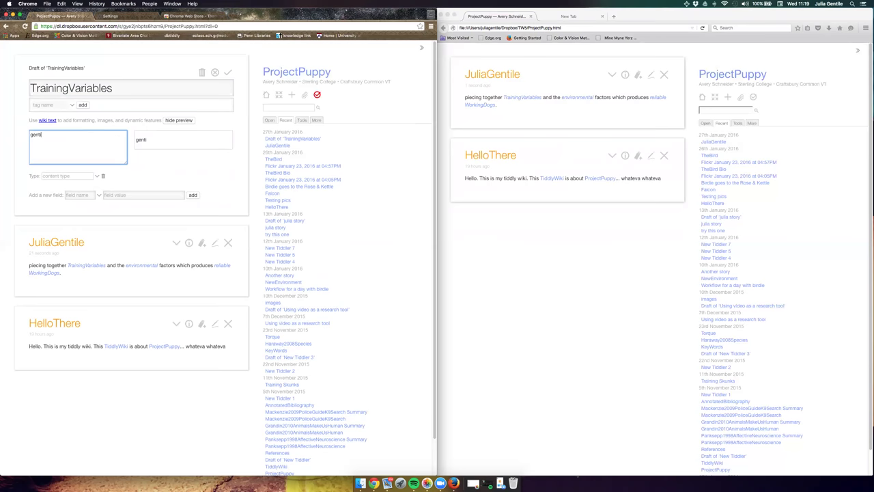
text(cs)
key(BackSpace)
key(BackSpace)
key(BackSpace)
text(etics)
click(227, 76)
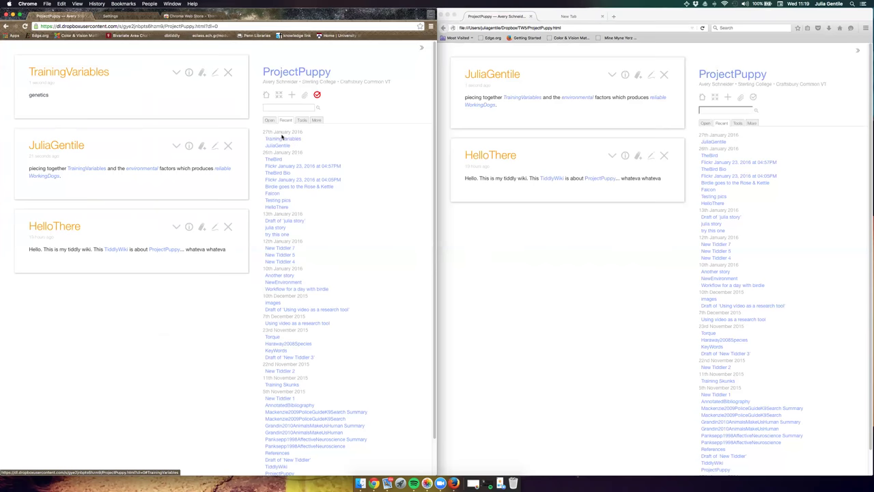
Drag the TrainingVariables link into Firefox twice, going back to ProjectPuppy.html after each failed attempt.
drag(287, 139, 557, 254)
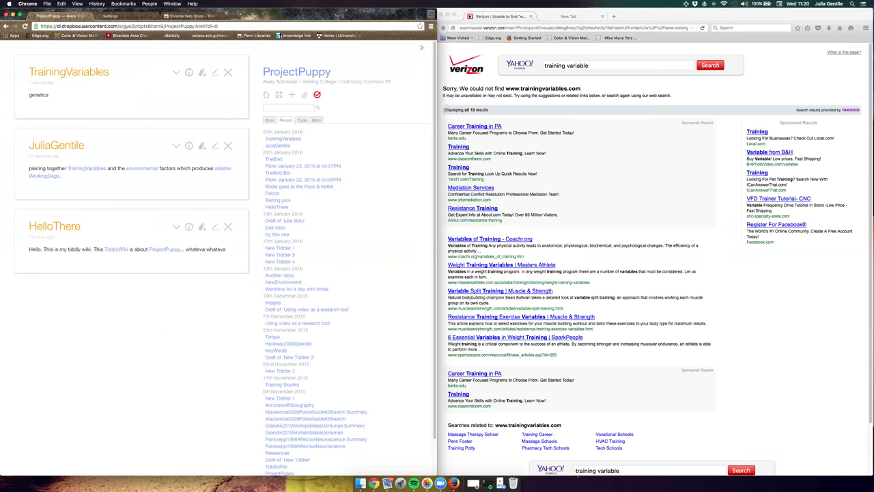
click(444, 28)
click(444, 28)
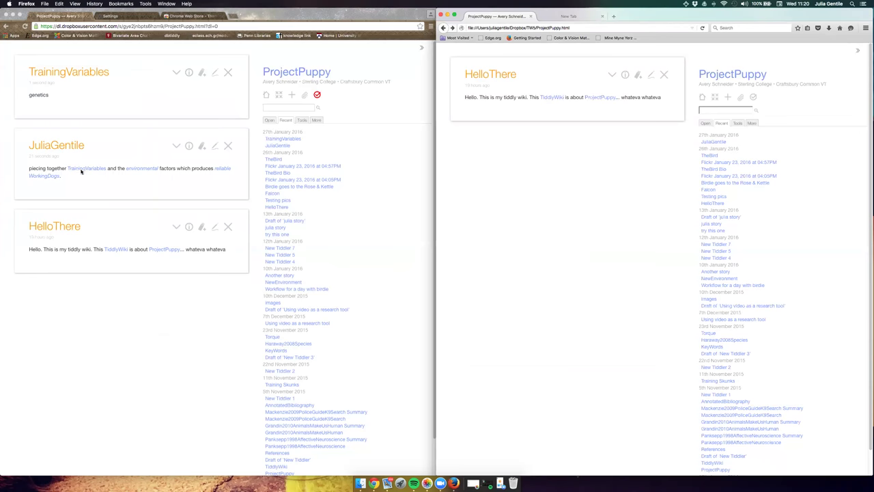
click(105, 187)
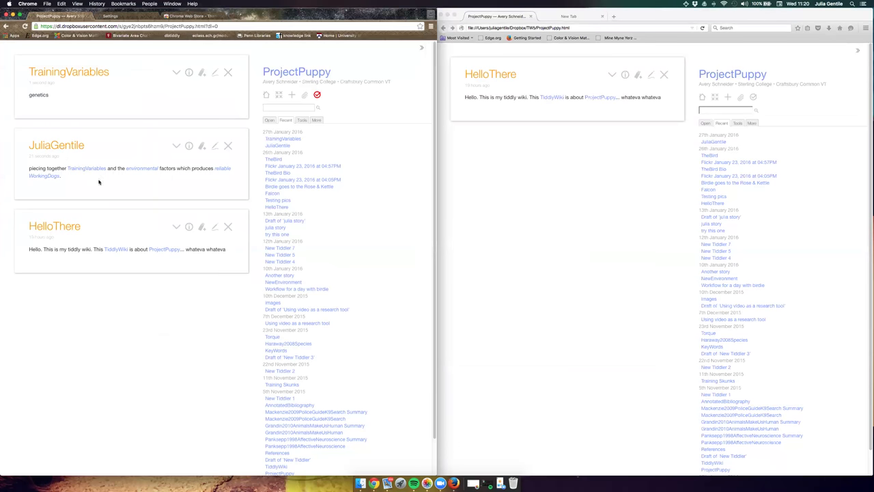
drag(77, 170, 499, 188)
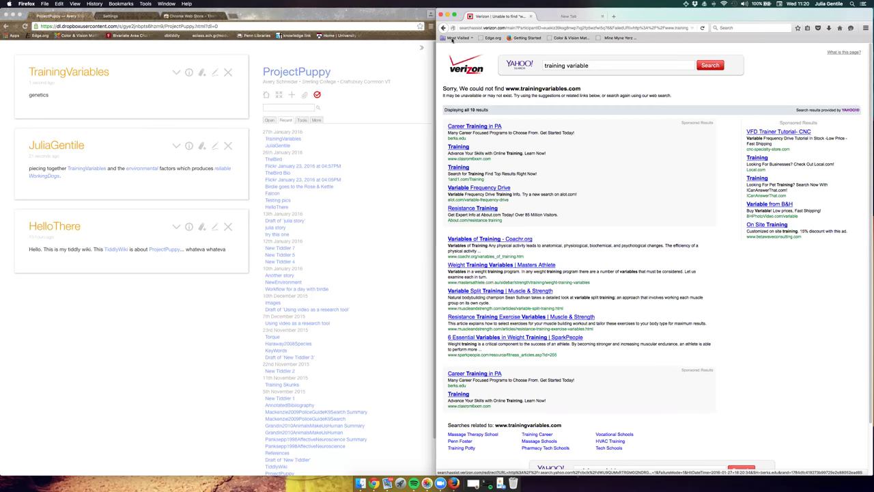
click(443, 28)
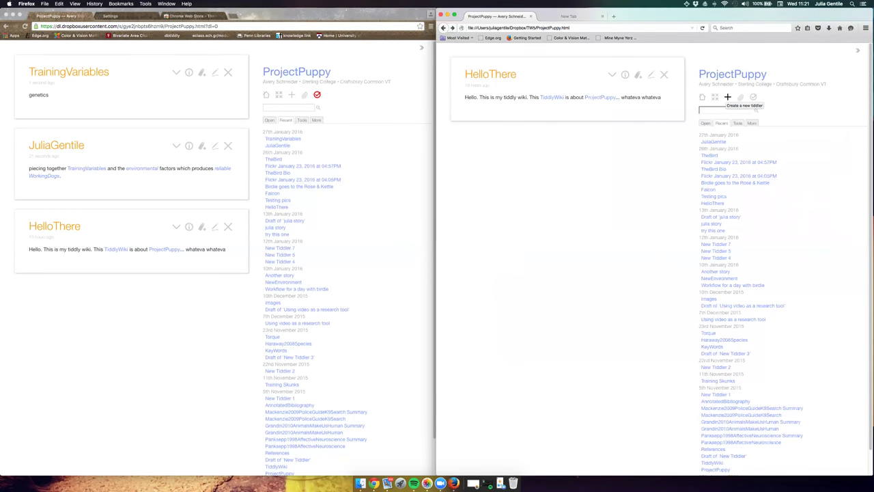
Open the author tiddler in Firefox, start a TrainingVariables draft, then discard it.
click(714, 141)
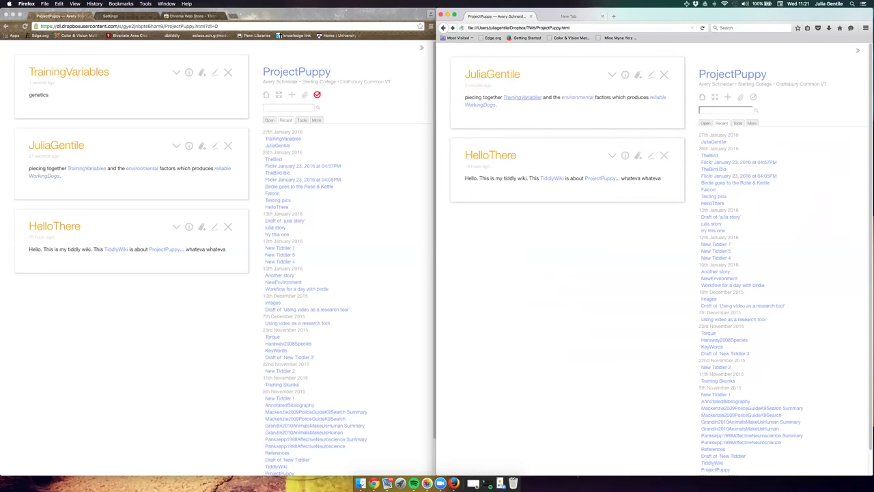
click(522, 97)
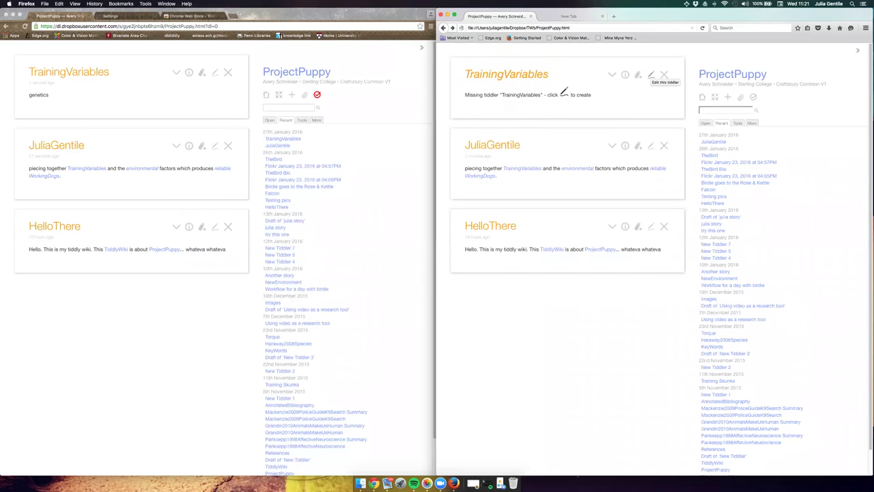
click(651, 75)
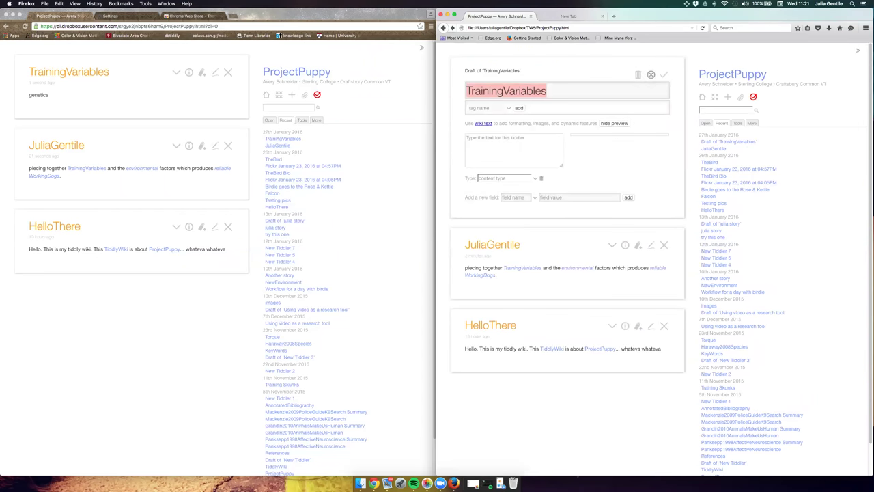
click(467, 138)
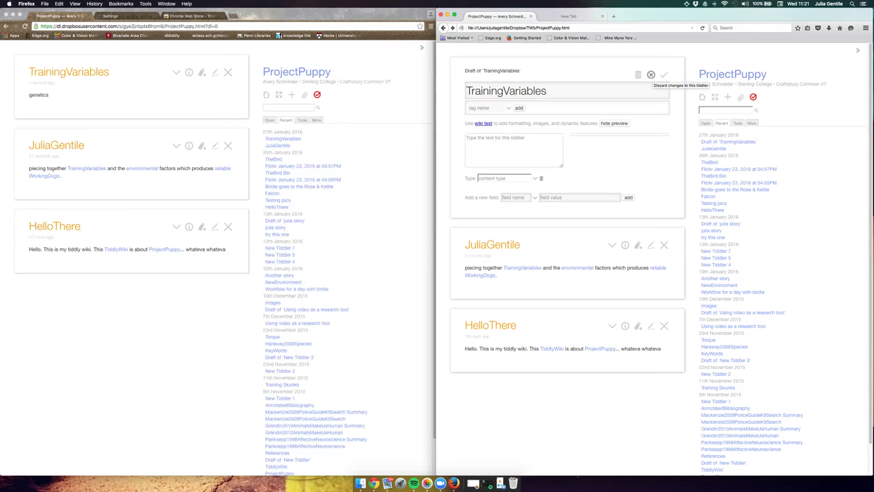
click(651, 74)
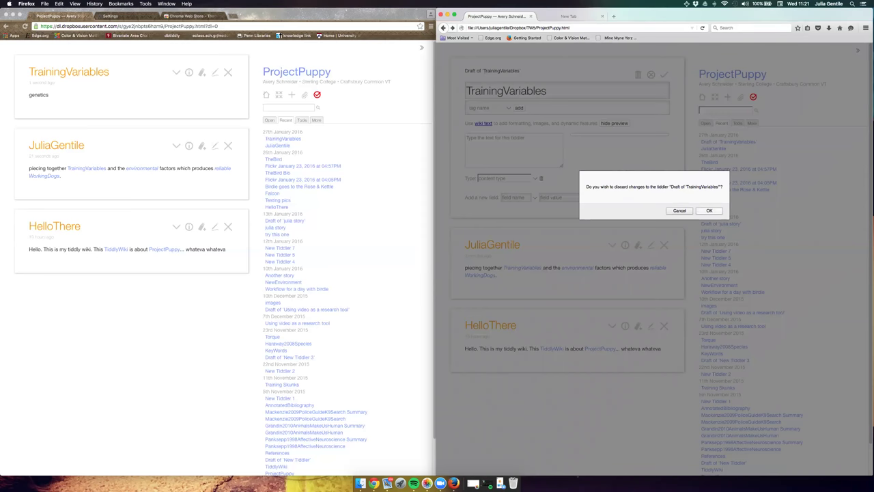
click(709, 211)
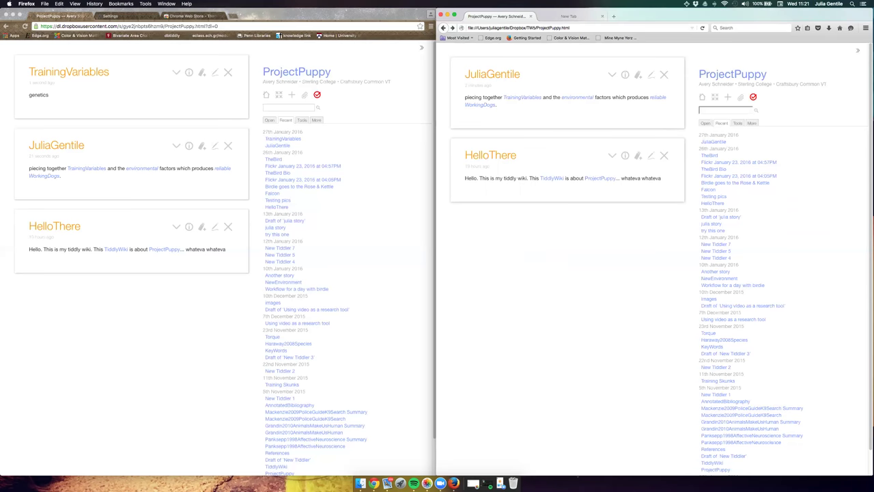
From the missing TrainingVariables tiddler's more-actions menu, create a new tiddler tagged TrainingVariables.
click(523, 97)
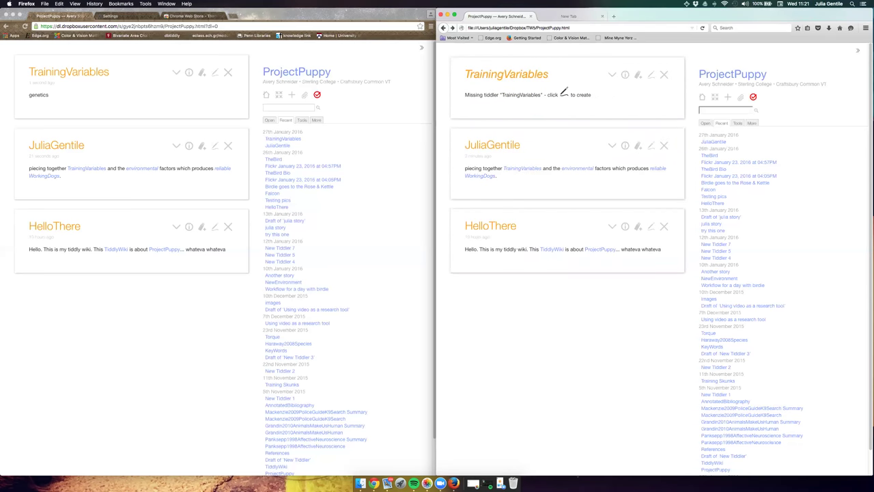
click(738, 123)
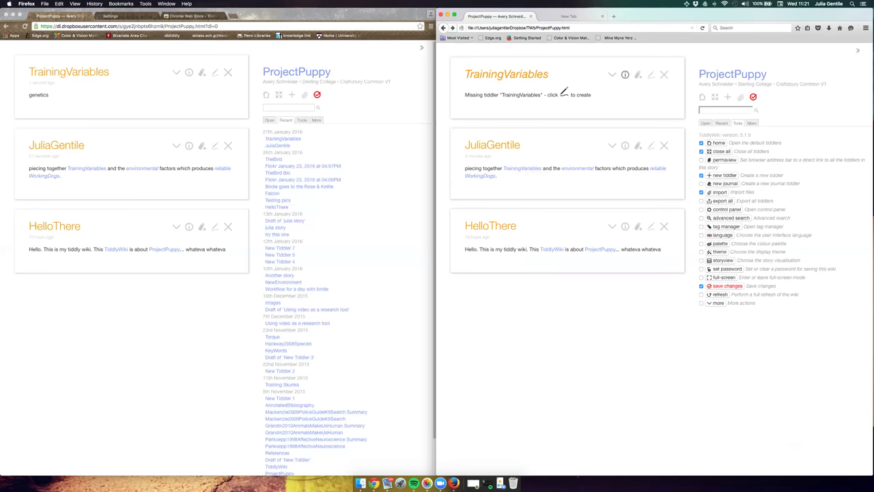
click(612, 73)
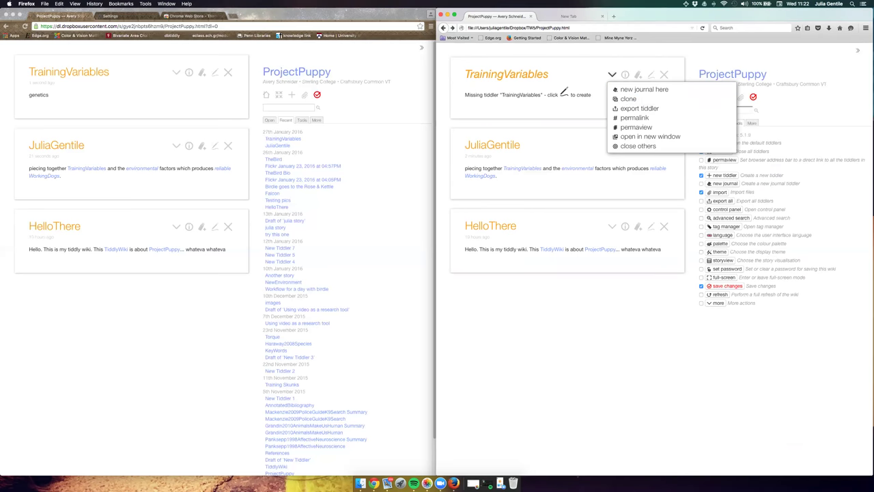
click(638, 74)
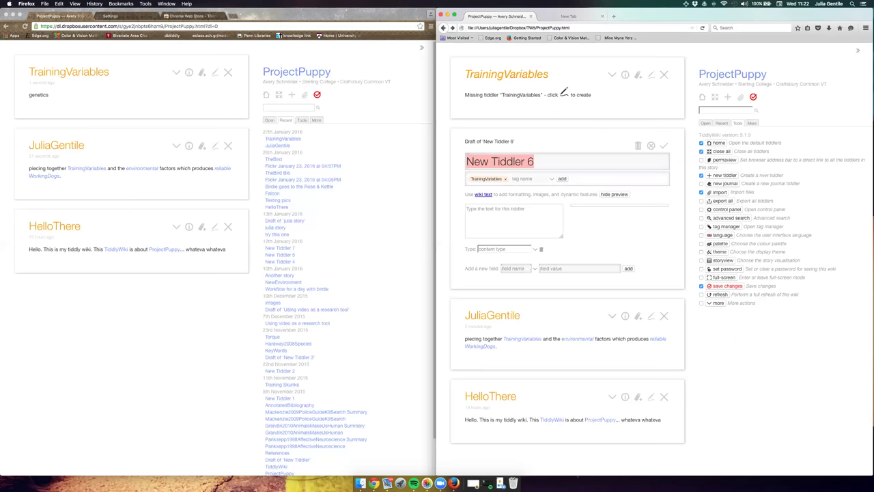
Title the new tagged tiddler 'genome'.
text(gentics)
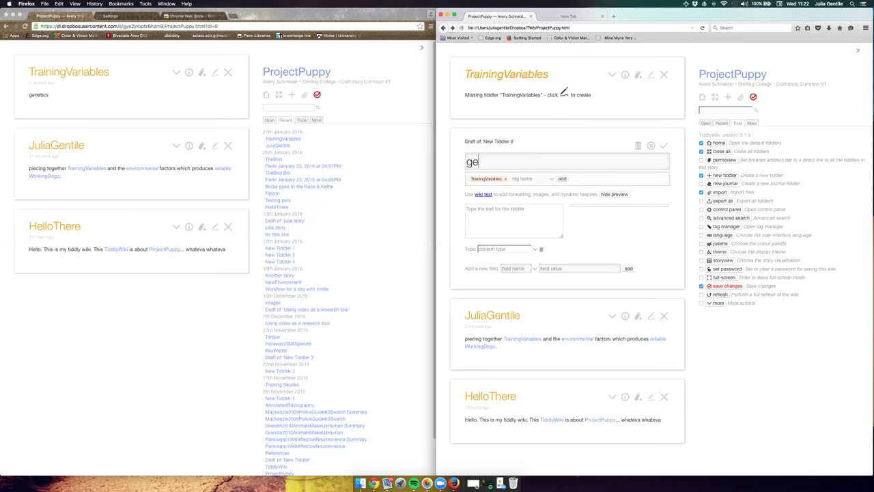
key(BackSpace)
key(BackSpace)
key(BackSpace)
key(BackSpace)
text(e)
key(BackSpace)
text(ome)
Save genome, view TrainingVariables' info showing genome under Tagging, then bring Chrome forward.
click(664, 146)
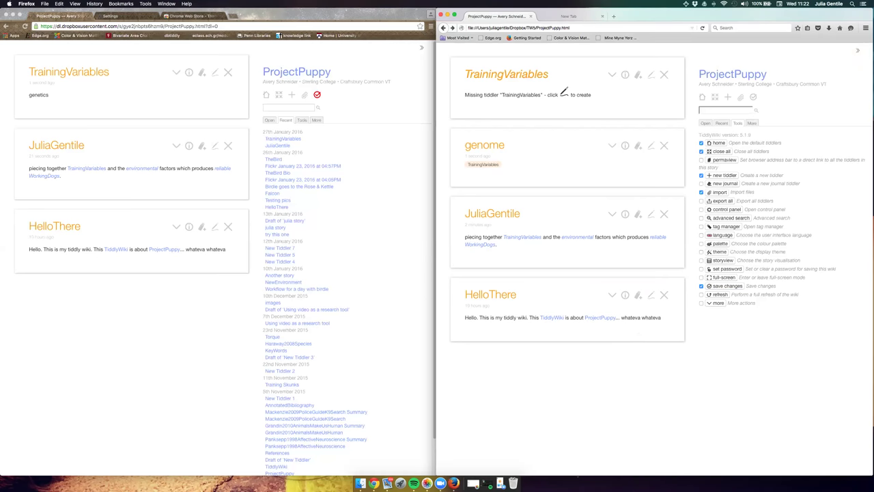
click(625, 74)
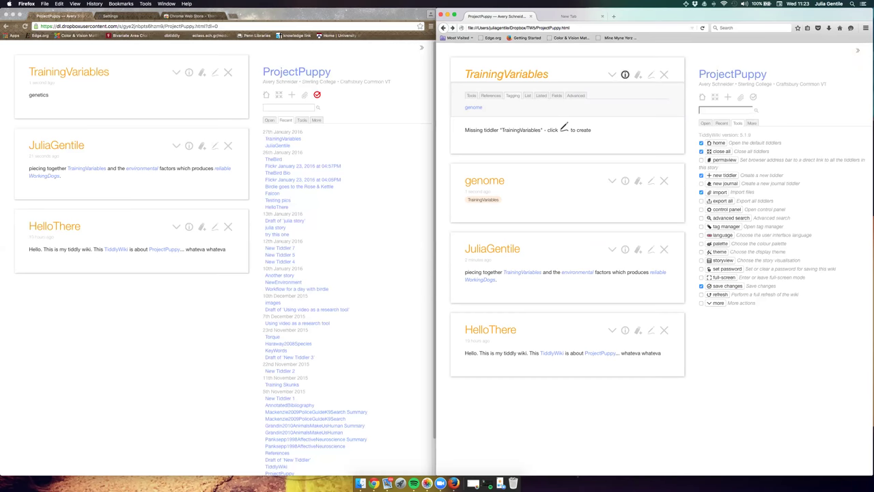
click(361, 176)
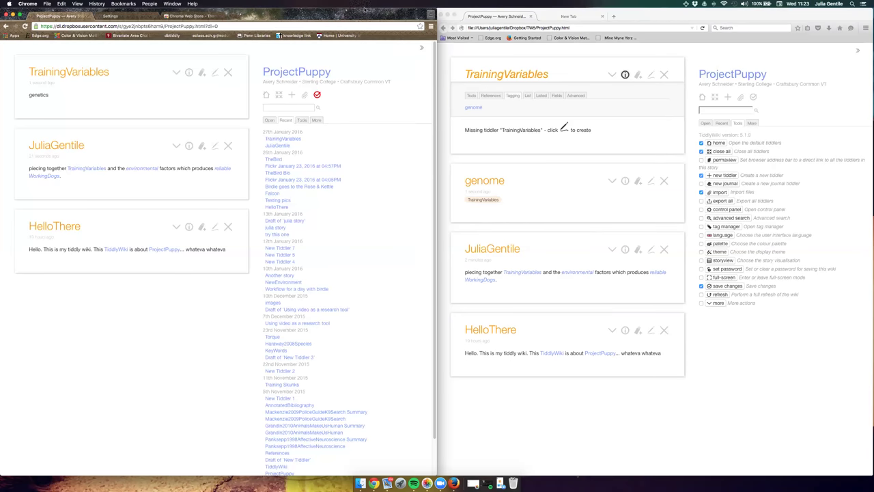
Load bit.do/designwrite in a new Chrome tab to bring up the online DesignWrite wiki.
drag(365, 12, 364, 43)
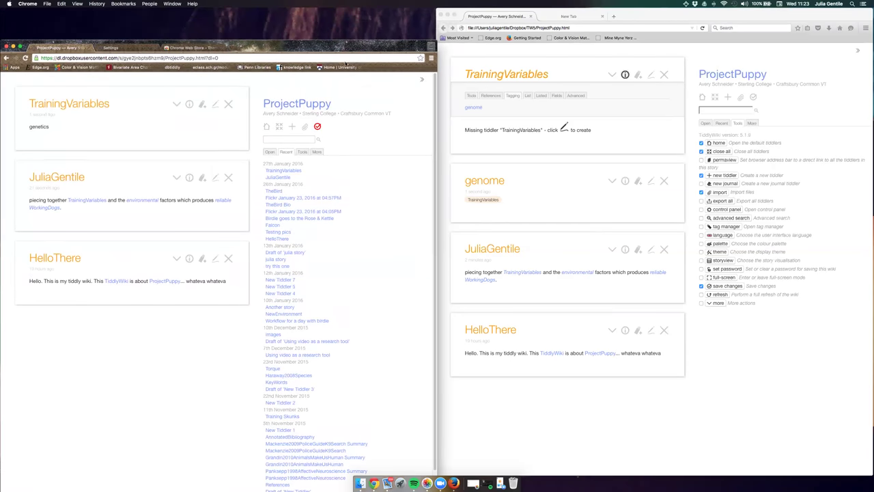
click(234, 50)
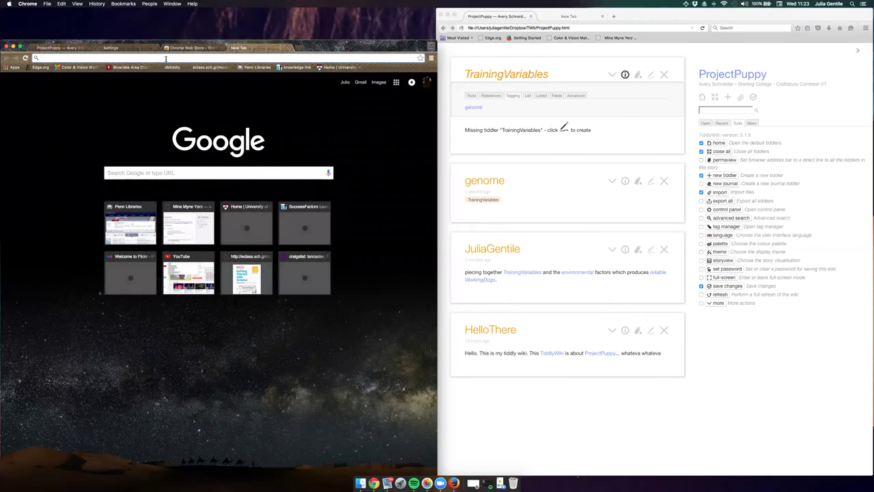
text(bit.d)
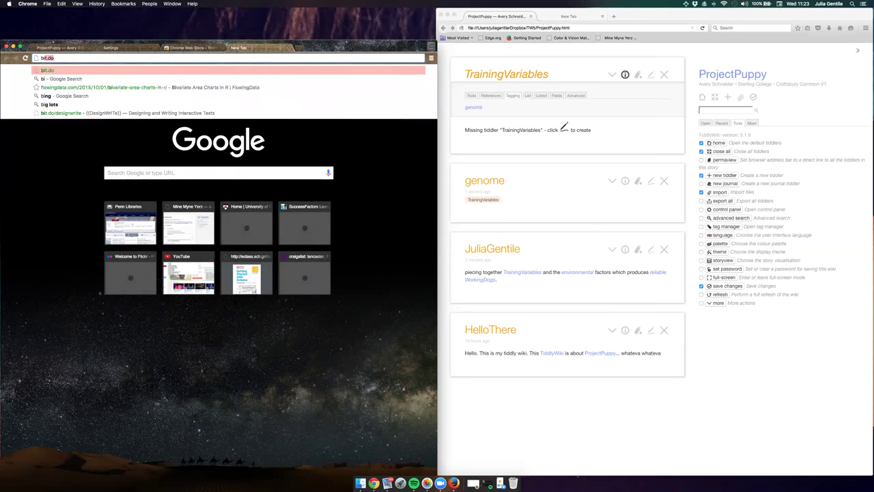
text(o/)
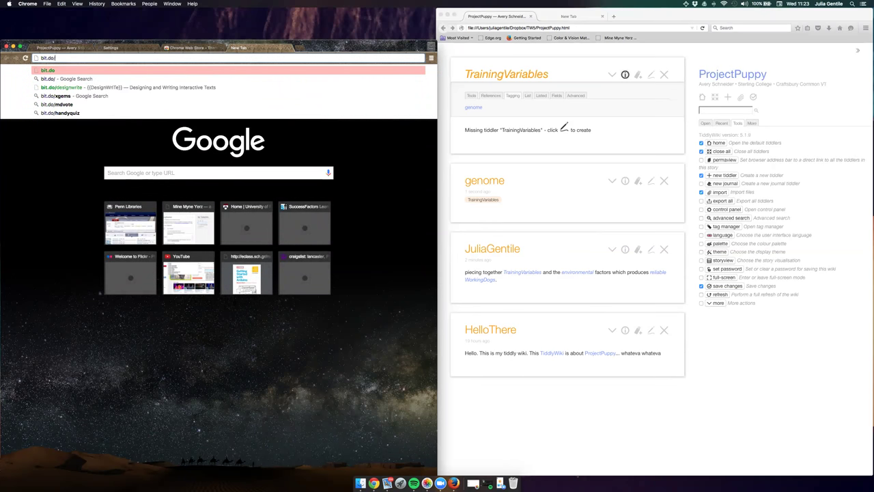
text(design)
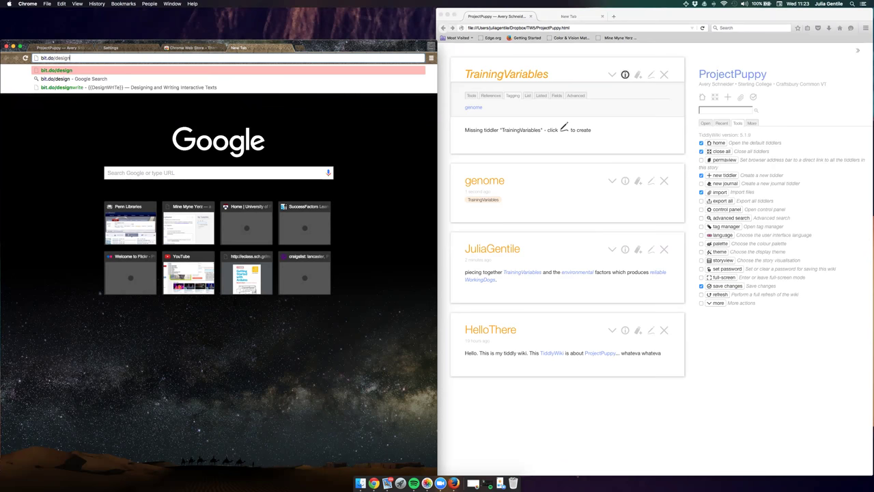
click(95, 87)
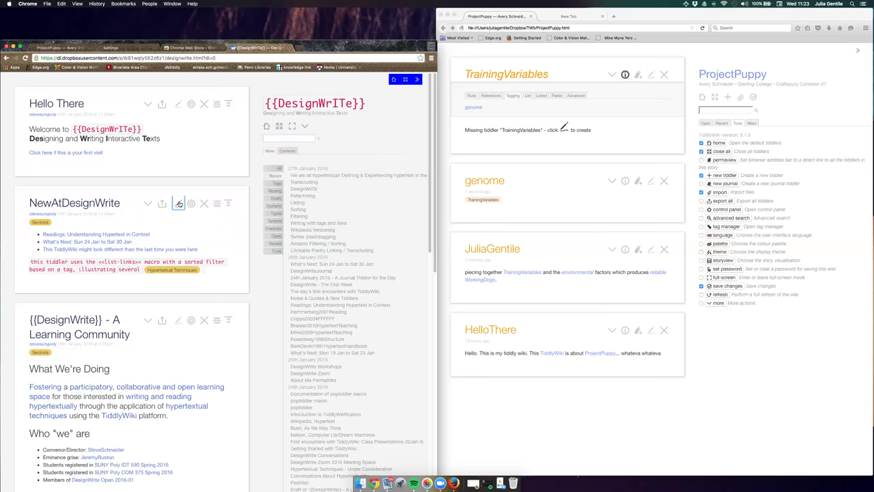
Edit NewAtDesignWrite and select and copy both lines of its list-links macro.
click(179, 204)
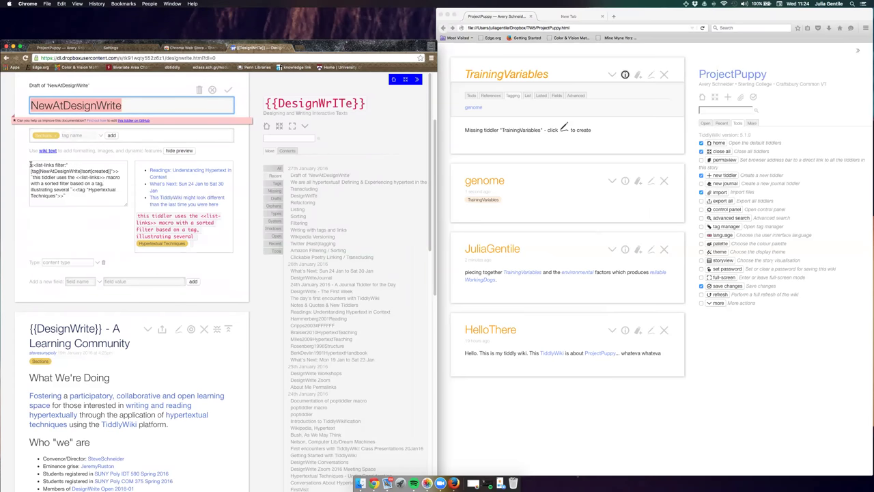
drag(30, 165, 70, 166)
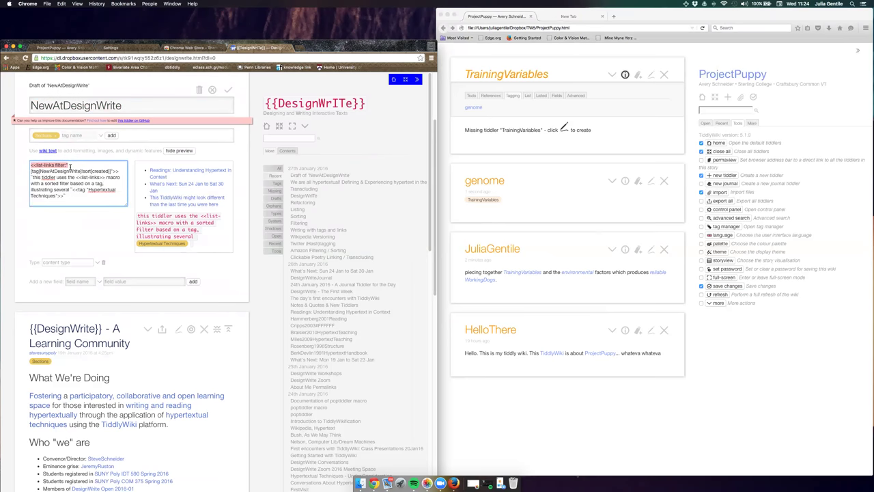
click(107, 168)
drag(120, 171, 27, 164)
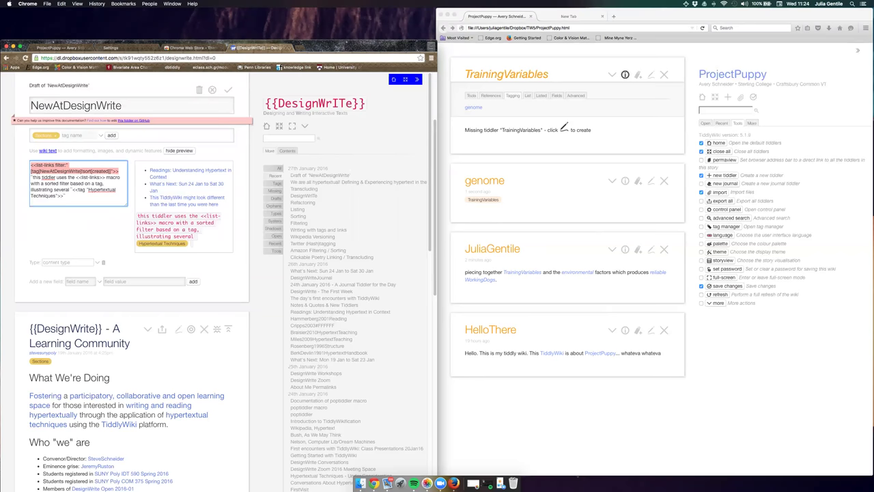
click(625, 74)
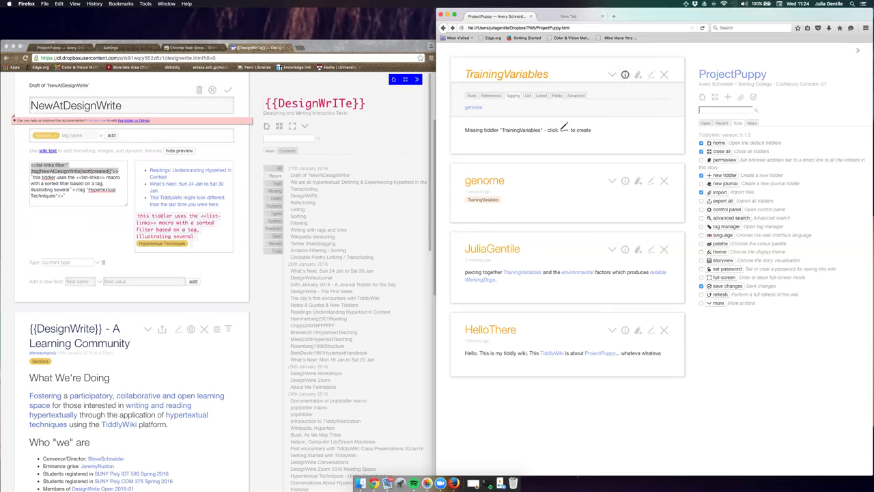
Paste the copied list-links macro into a TrainingVariables draft and make the wiki full screen.
click(651, 75)
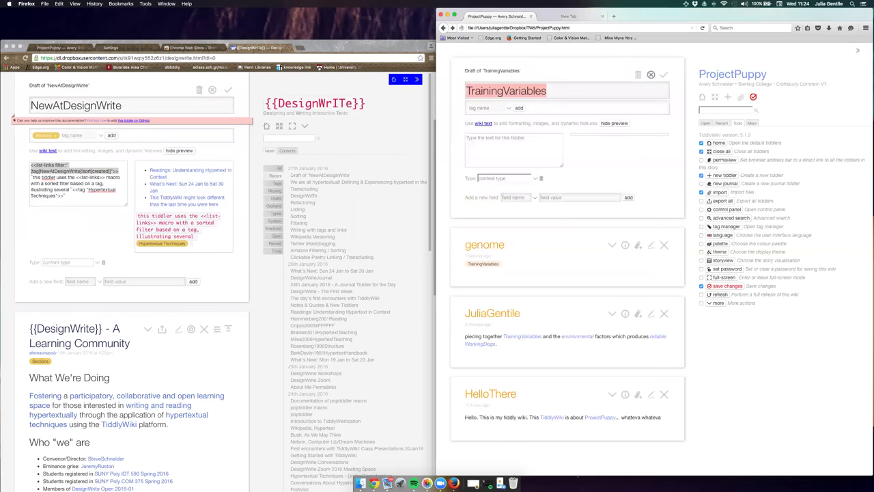
text(<<list-links filter:"[tag[NewAtDesignWrite]!sort[created]]">>)
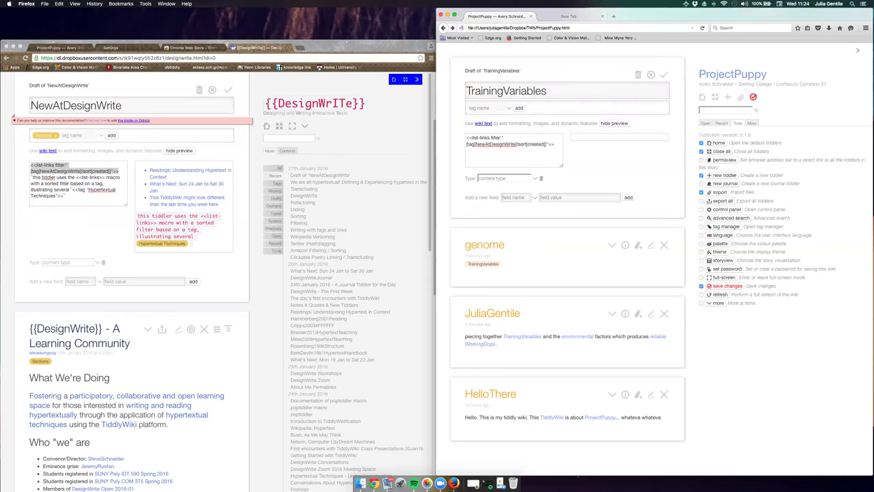
click(454, 15)
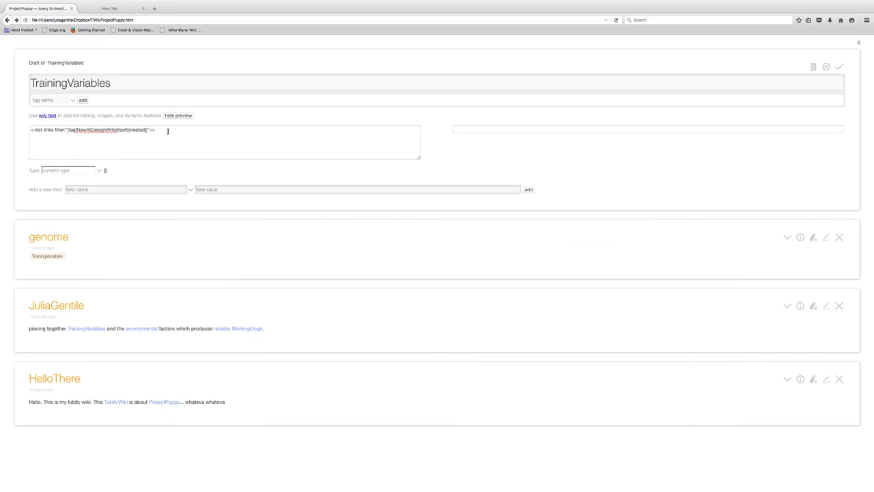
Zoom in and replace NewAtDesignWrite in the macro filter with the copied TrainingVariables title.
key(super+equal)
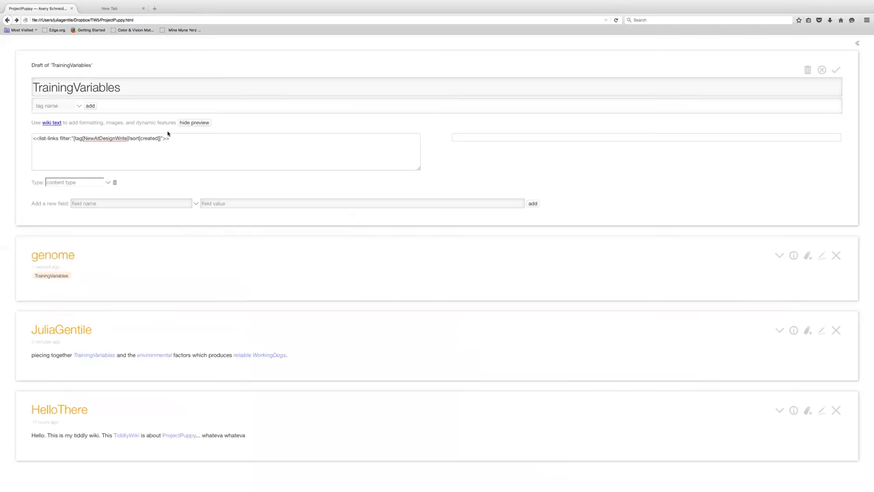
key(super+equal)
key(super+equal)
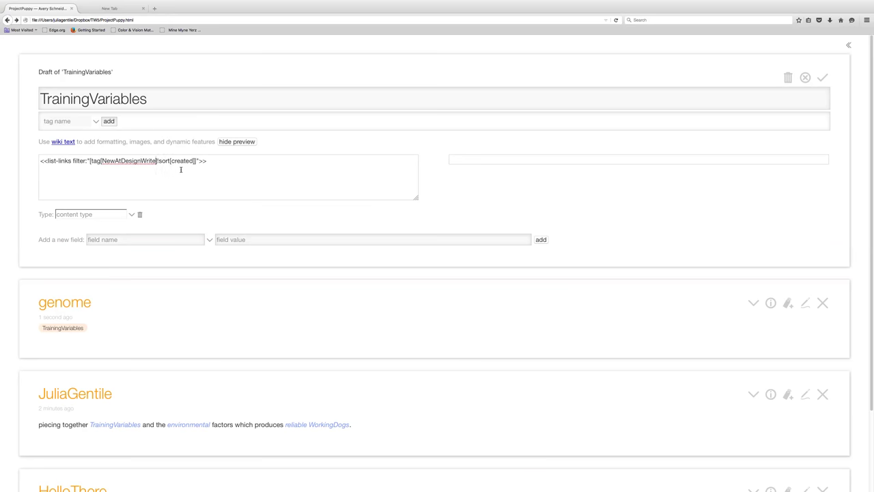
double_click(86, 98)
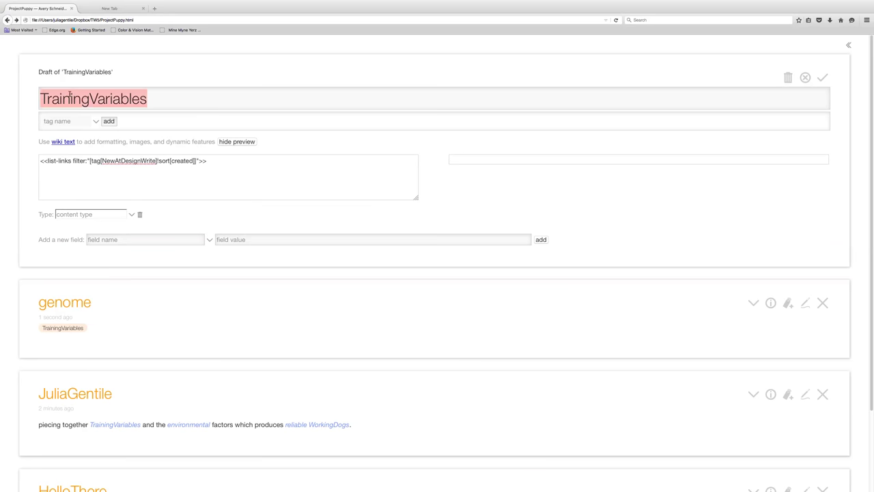
click(69, 96)
drag(147, 98, 37, 100)
key(super+c)
click(155, 161)
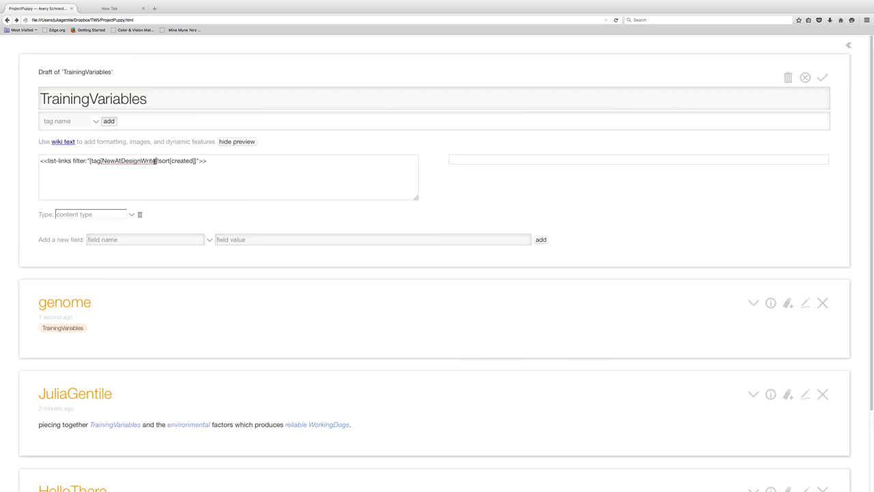
drag(155, 160, 102, 159)
key(super+v)
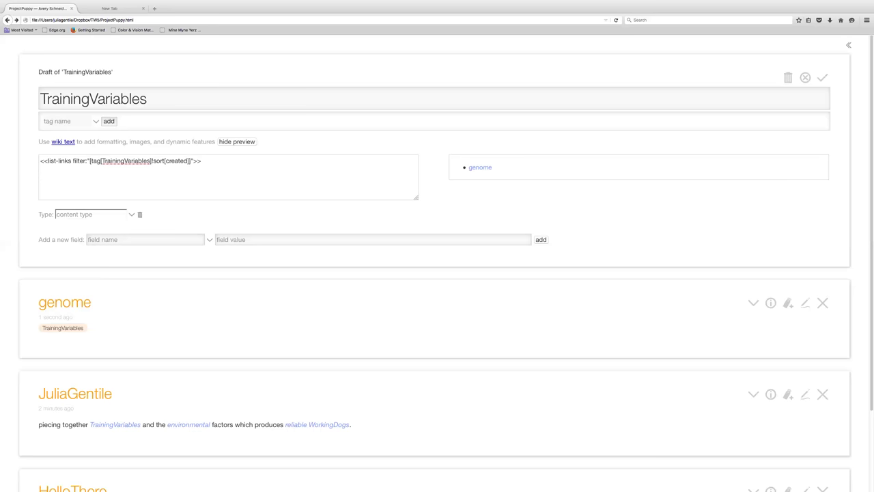
Type the backtick-wrapped line "i'm listing my links with code above" under the macro.
text(~)
key(BackSpace)
text(~)
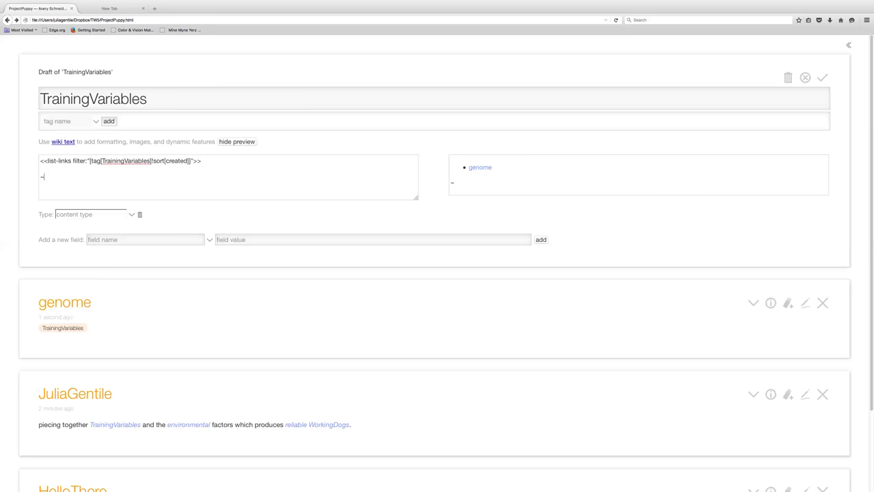
key(BackSpace)
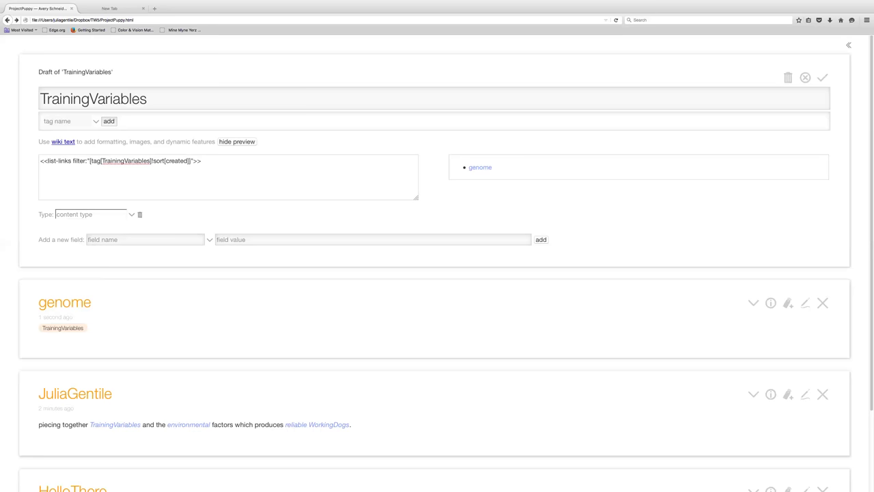
text(`)
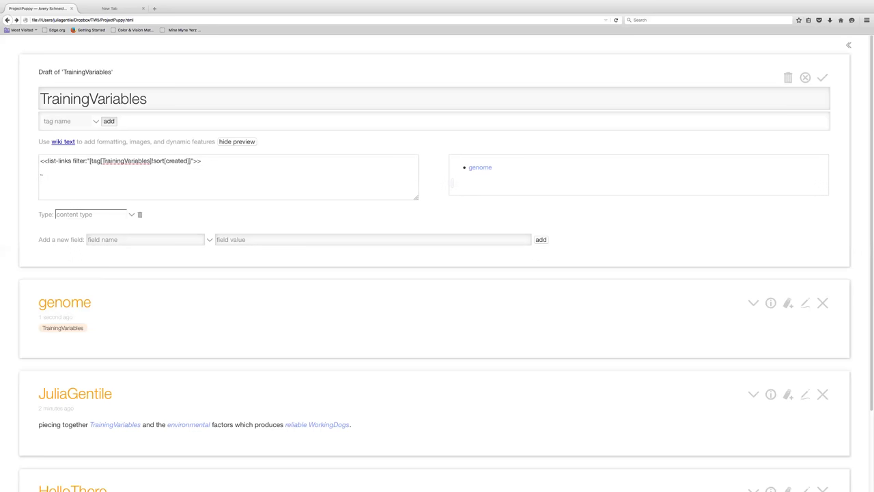
text(i'm listing my links with code a)
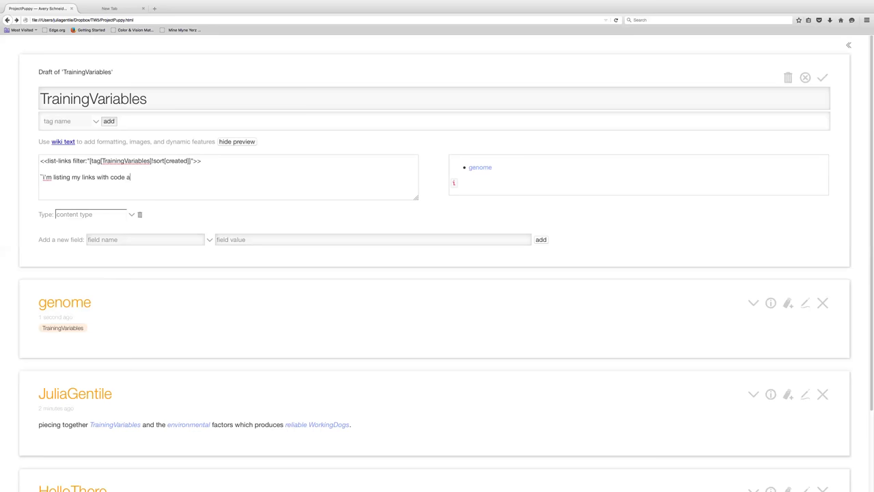
text(bove)
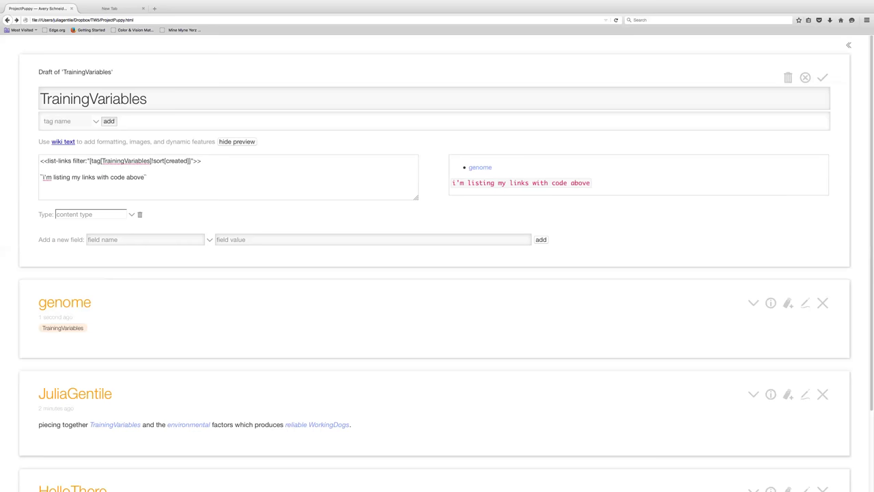
Save TrainingVariables and start a new tagged tiddler titled 'environmental stimuli'.
click(822, 77)
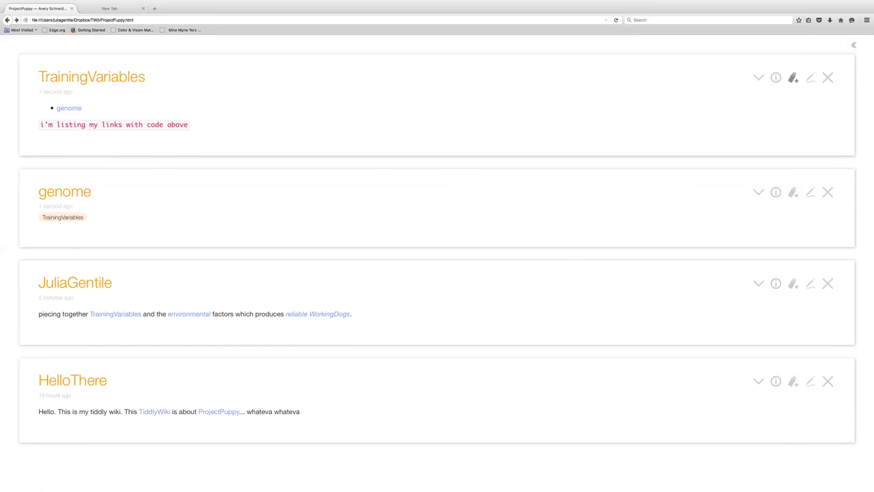
click(793, 77)
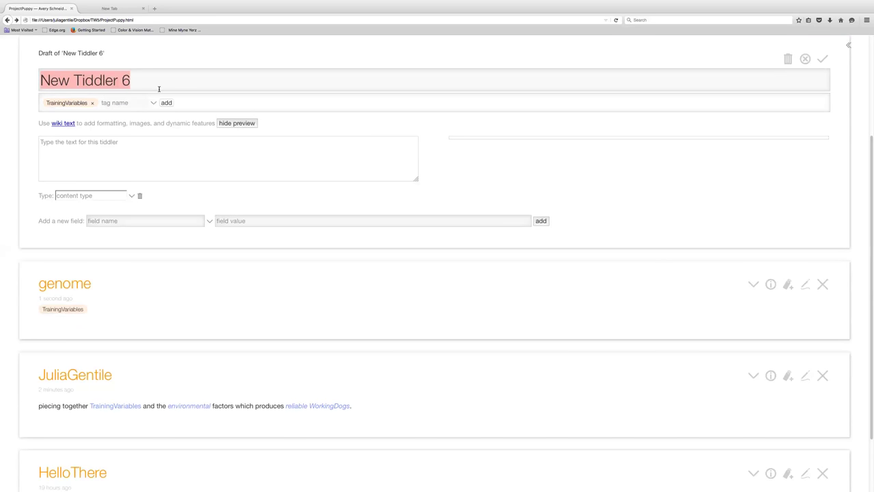
key(BackSpace)
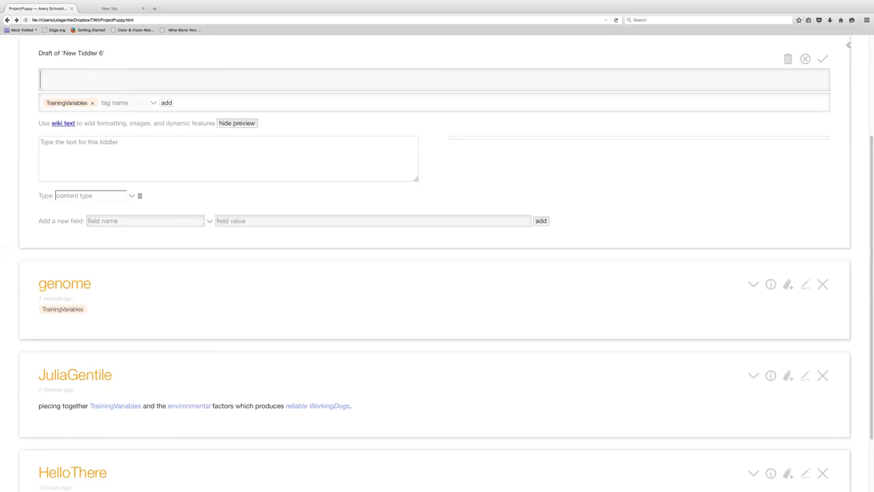
text(environmental stimuli)
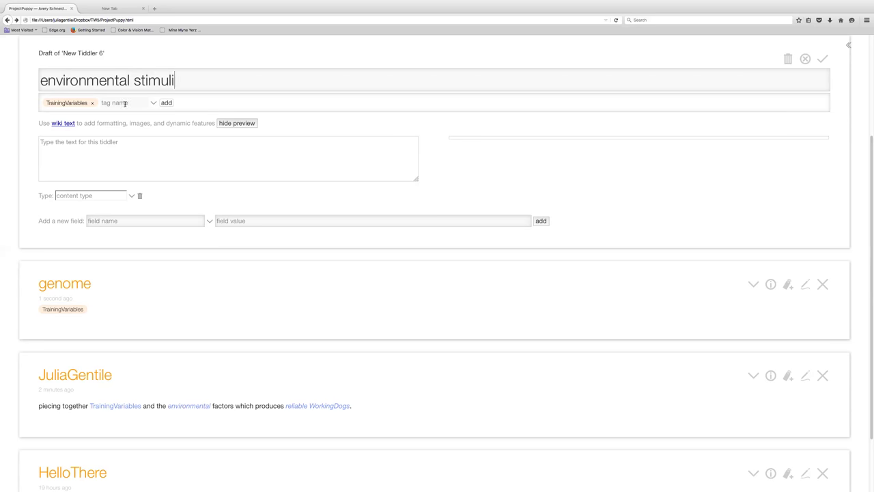
Capitalise both words and remove the space to make the title EnvironmentalStimuli.
click(49, 81)
key(BackSpace)
text(E)
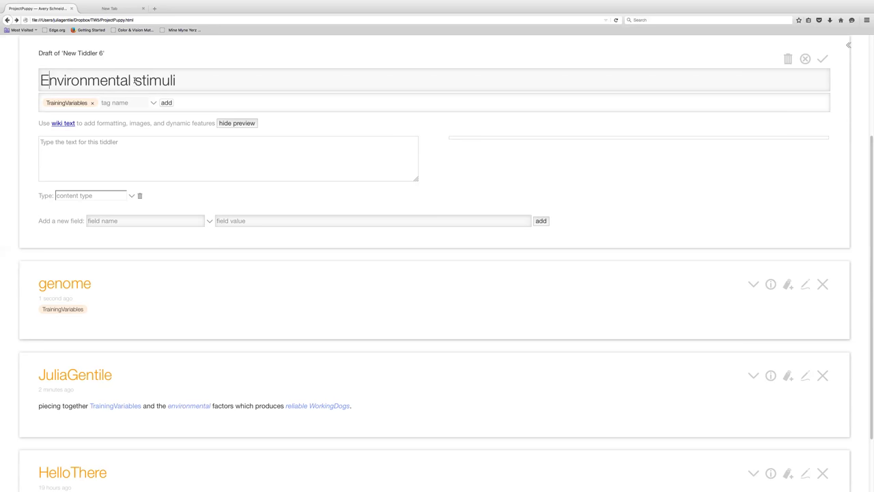
click(142, 81)
key(BackSpace)
text(S)
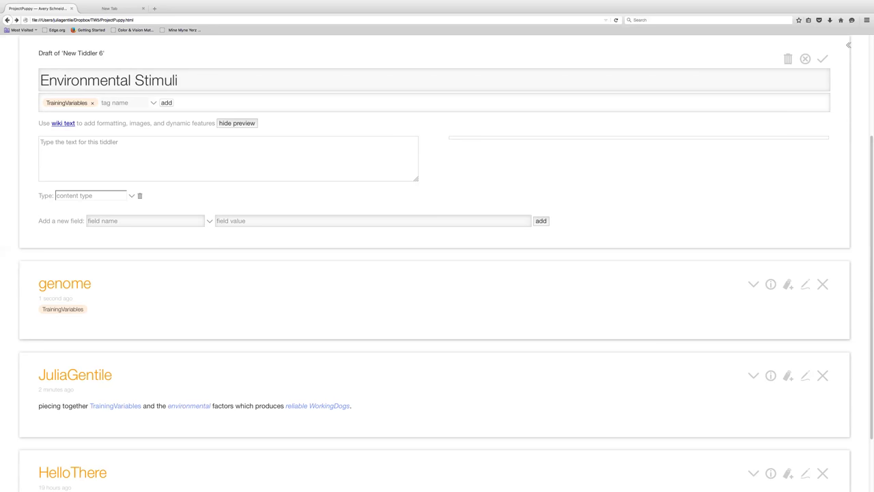
key(BackSpace)
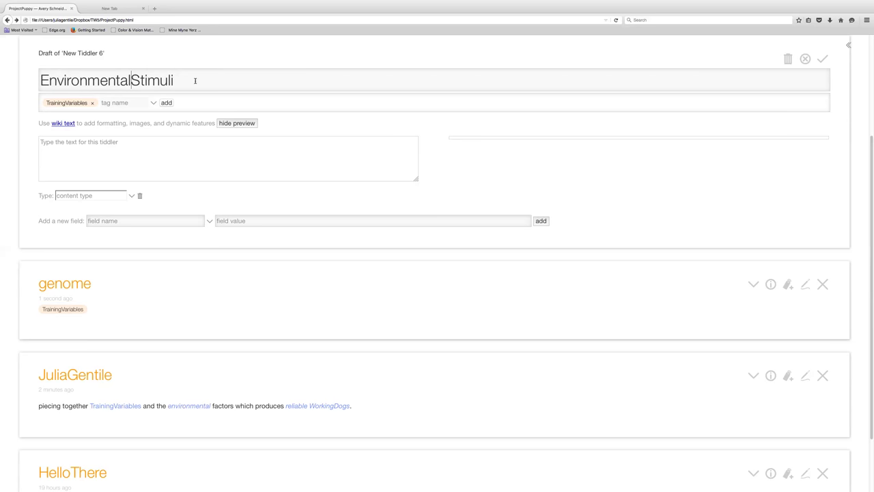
key(ctrl+Up)
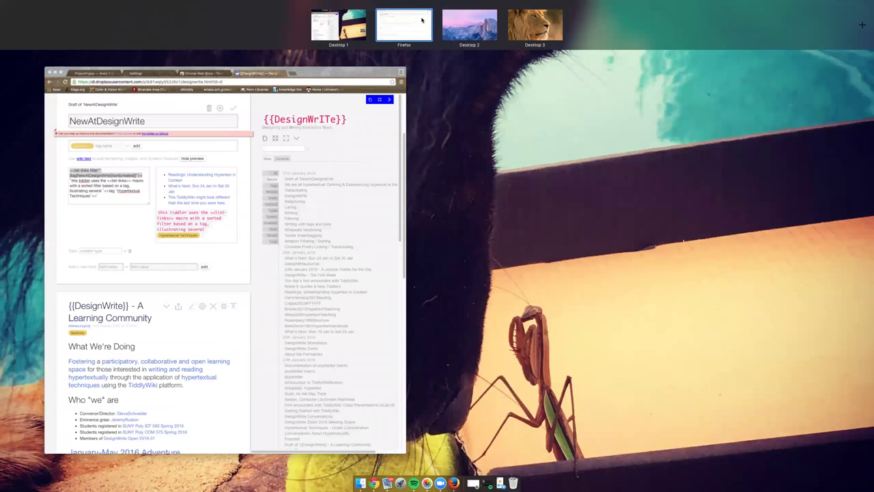
Take the ProjectPuppy wiki window out of full screen and place it beside Chrome's DesignWrite wiki.
click(422, 21)
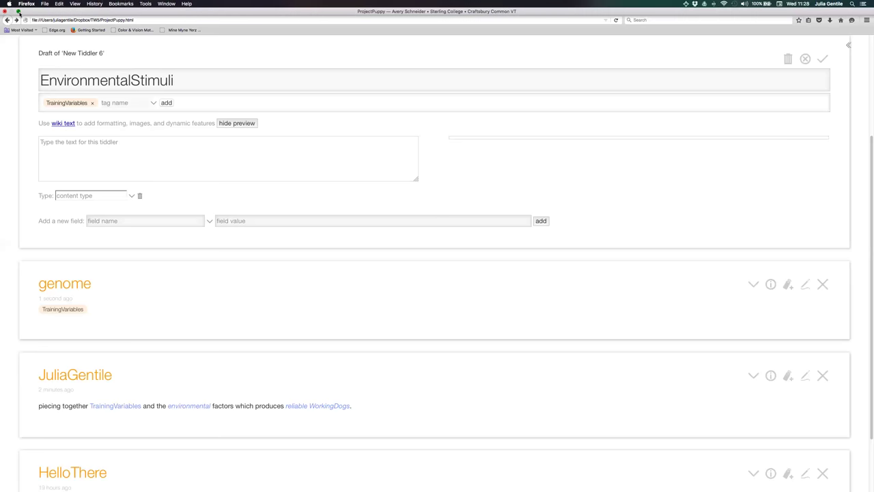
click(18, 11)
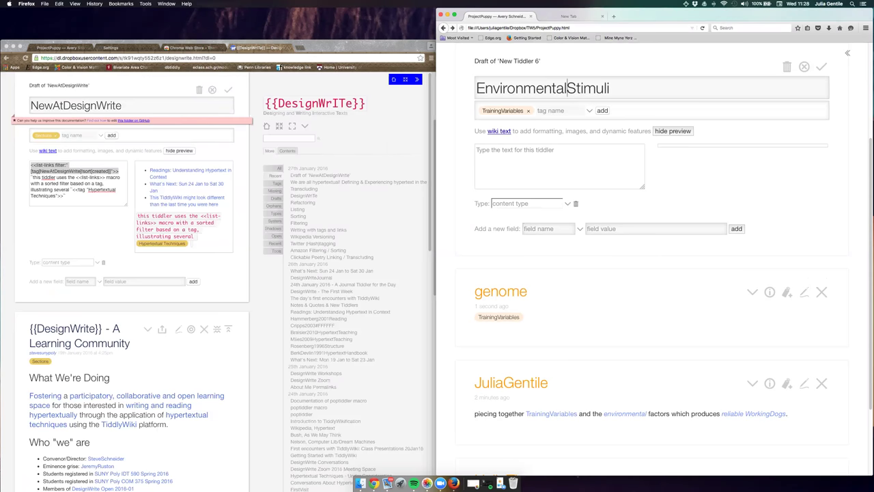
key(ctrl+Tab)
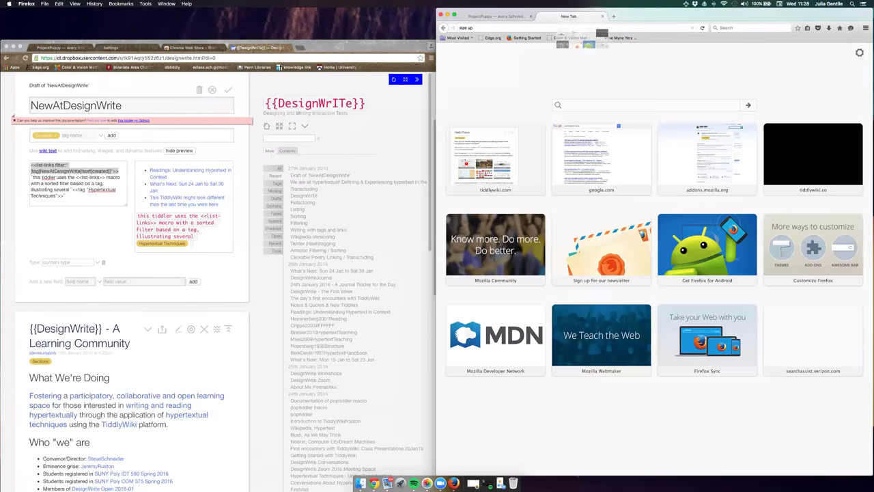
key(ctrl+Tab)
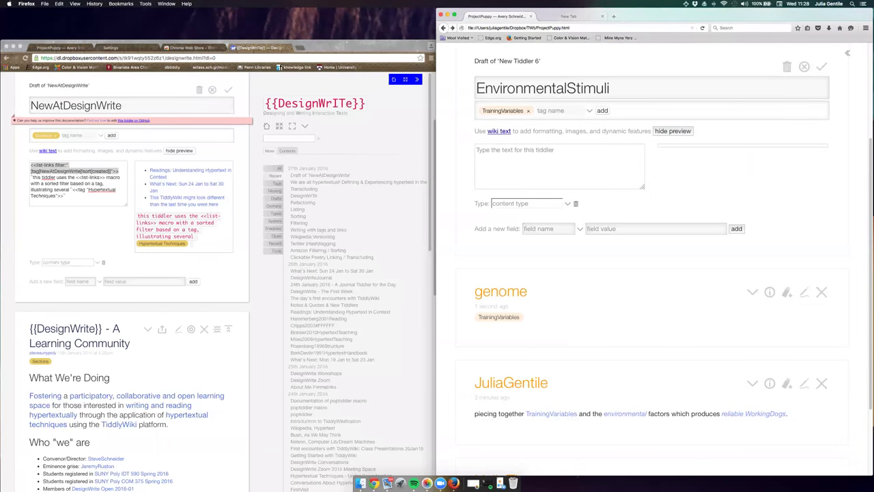
drag(455, 14, 391, 13)
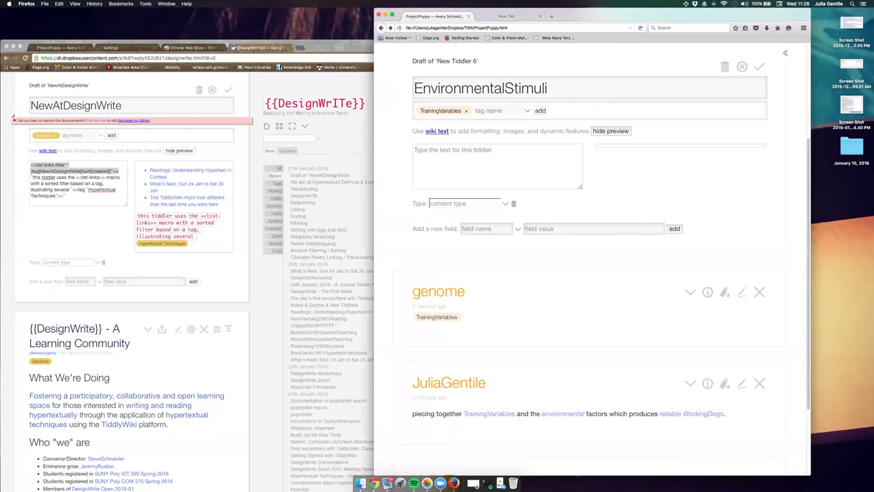
Type the EnvironmentalStimuli definition, prepend 'external', and save the tiddler.
click(415, 151)
text(objects and events which )
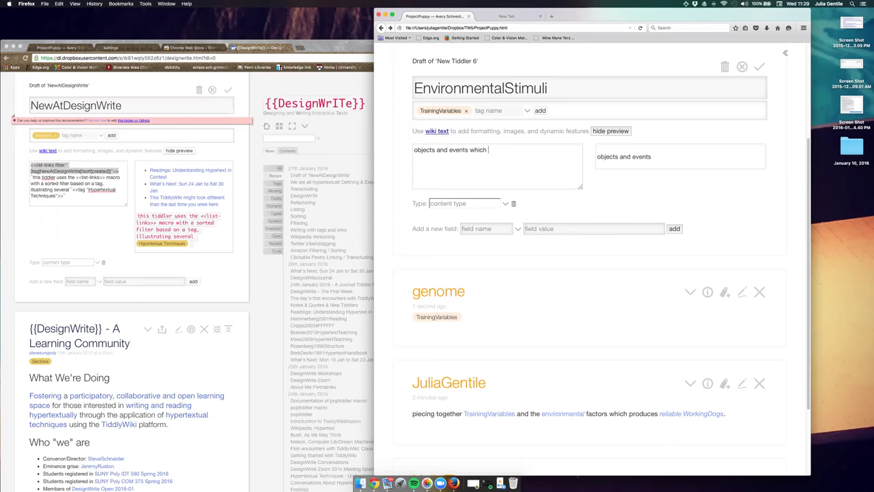
text(occur and act upo)
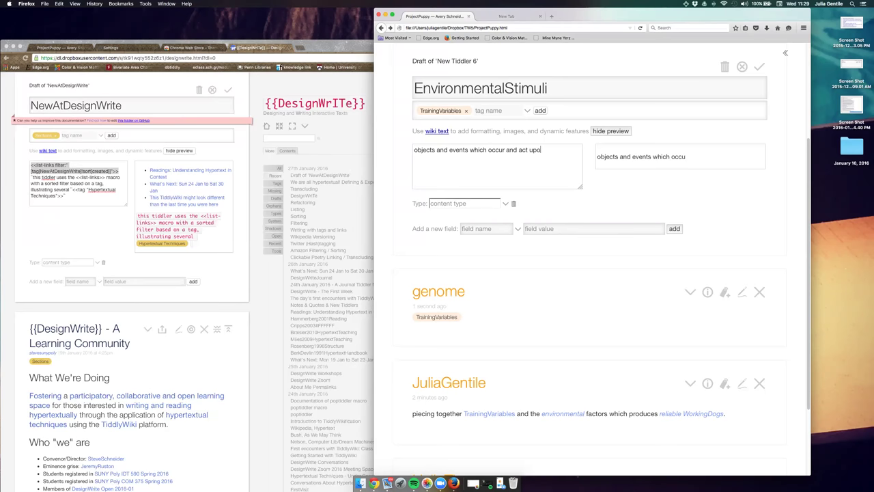
text(n the animal)
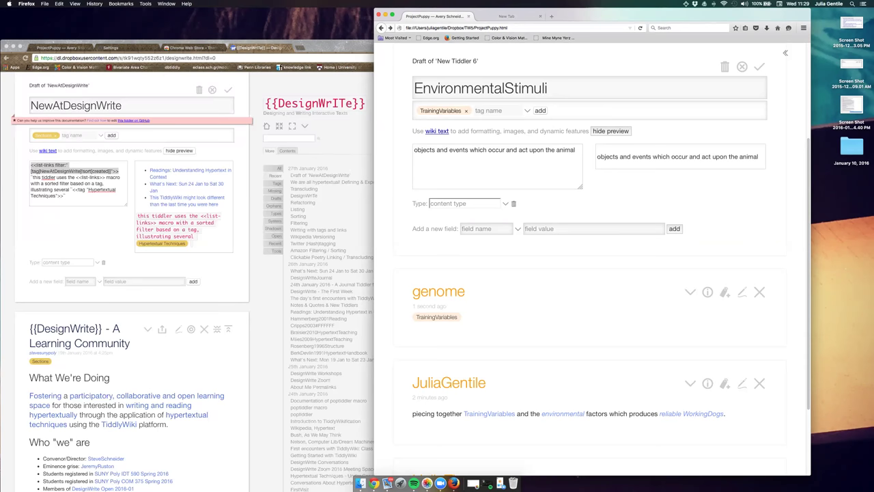
text(/)
click(412, 150)
text(externa)
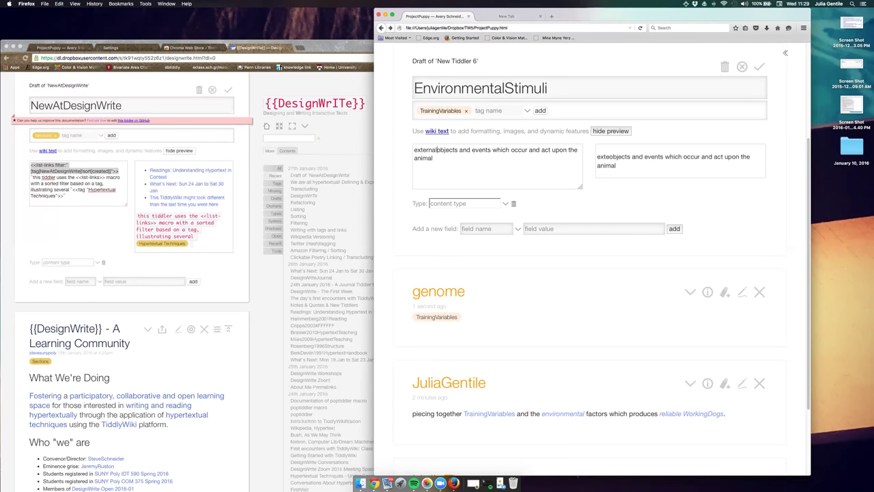
text(l)
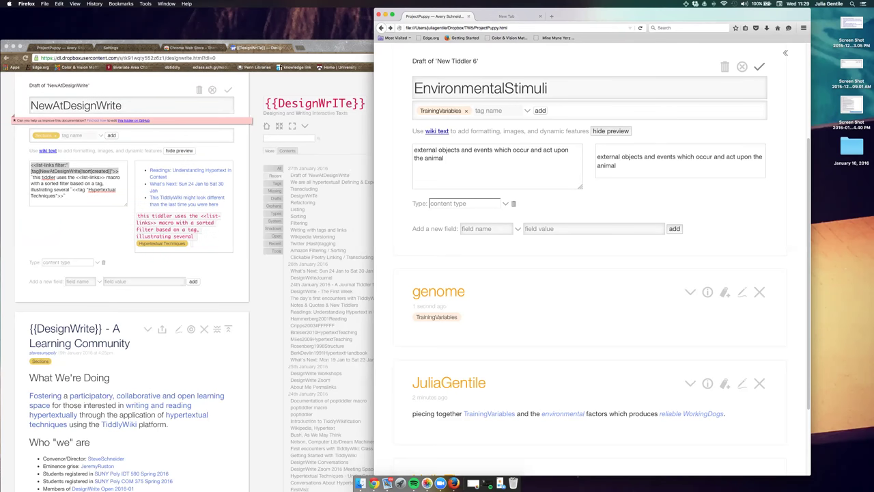
click(759, 67)
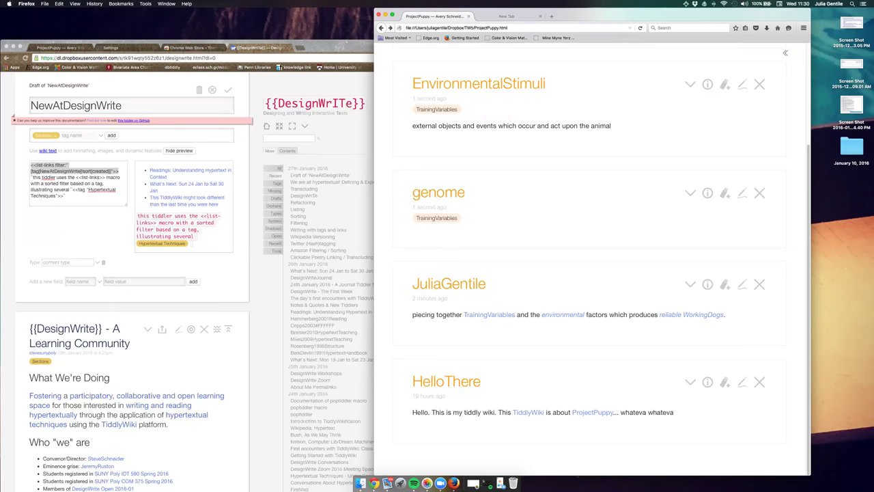
click(785, 53)
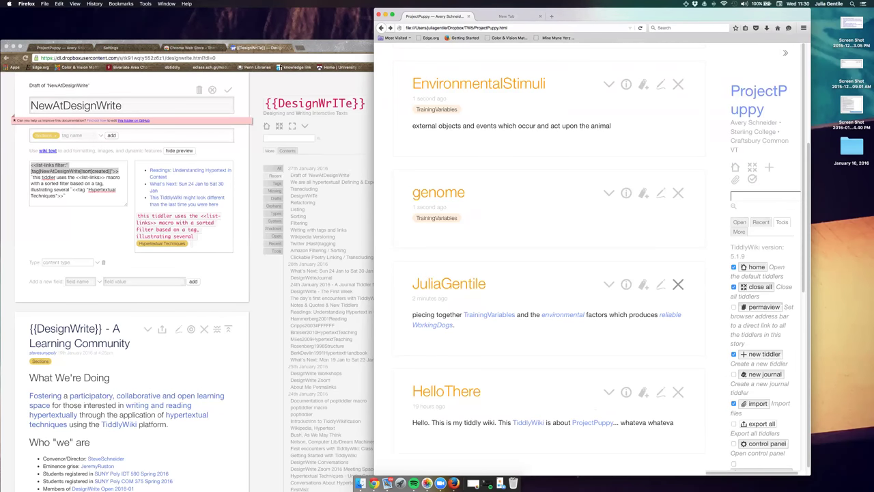
click(678, 284)
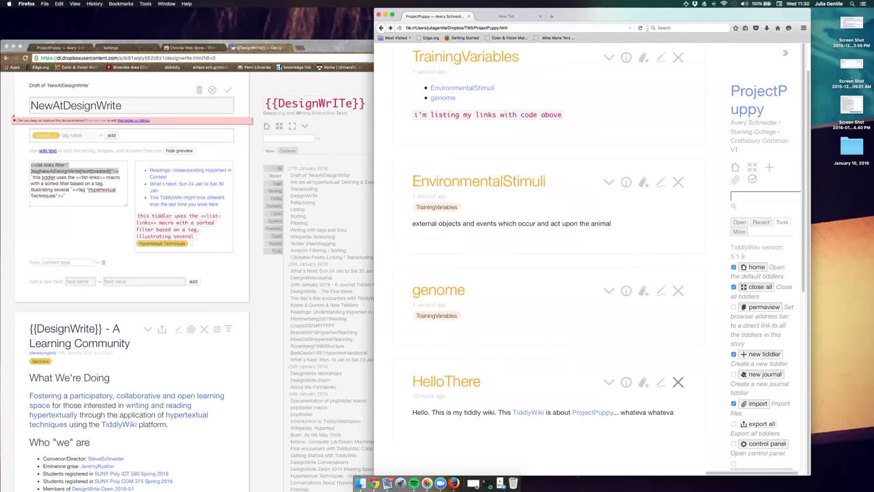
click(677, 383)
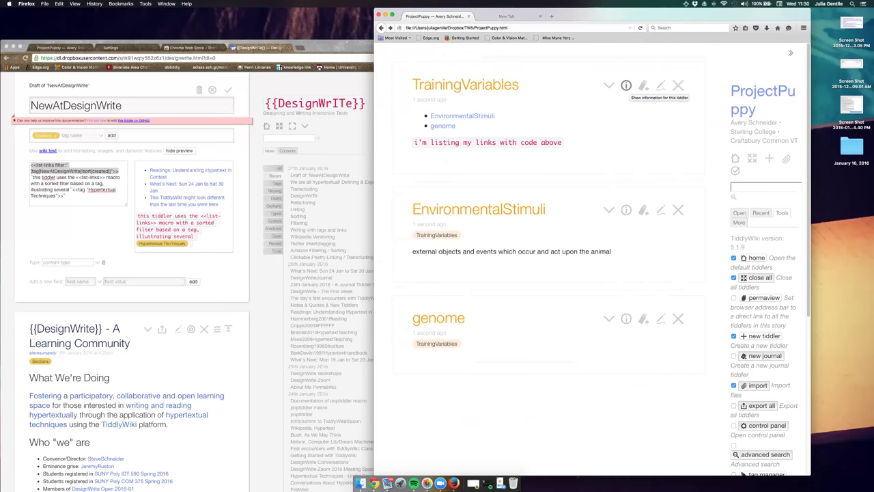
click(609, 86)
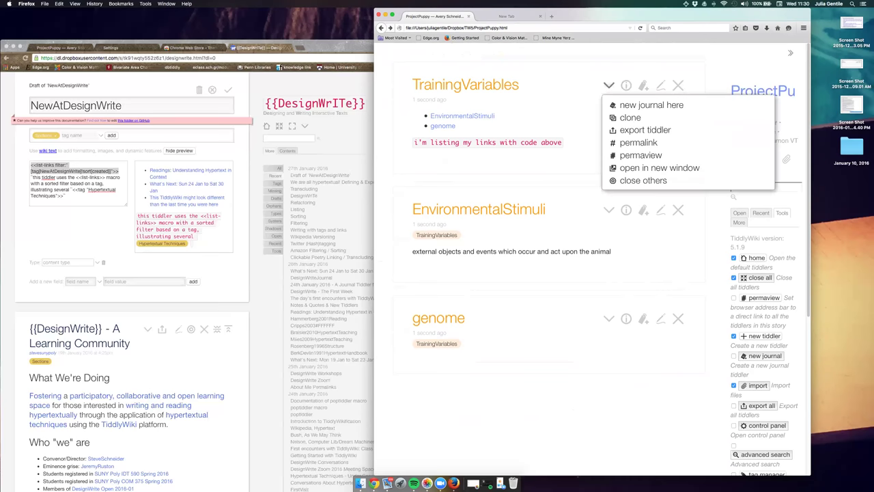
click(642, 180)
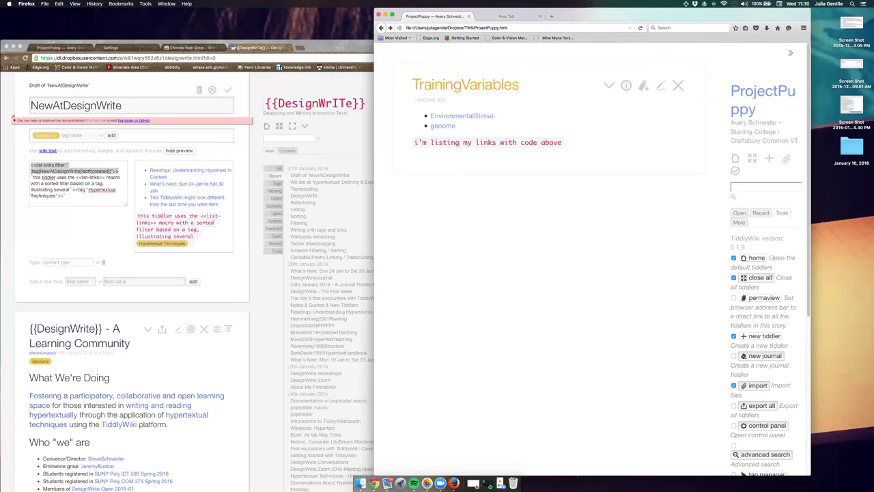
Create another TrainingVariables-tagged tiddler and type 'reinforcement' as its title.
click(643, 85)
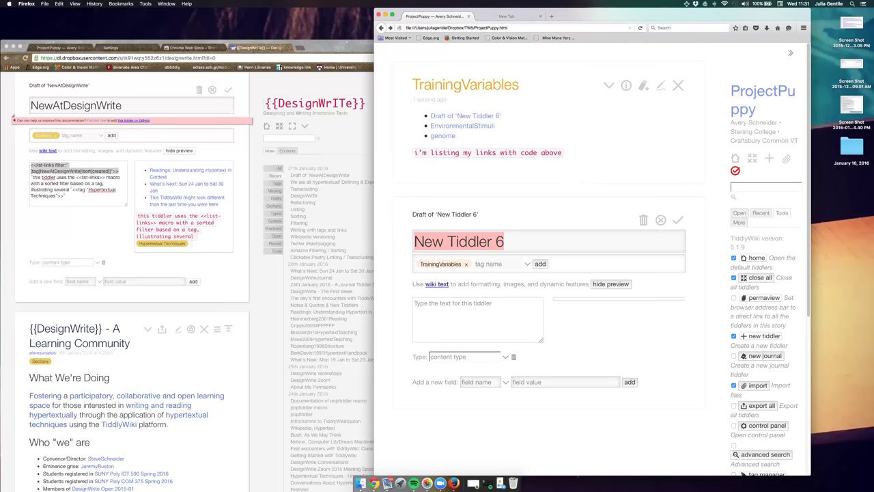
key(BackSpace)
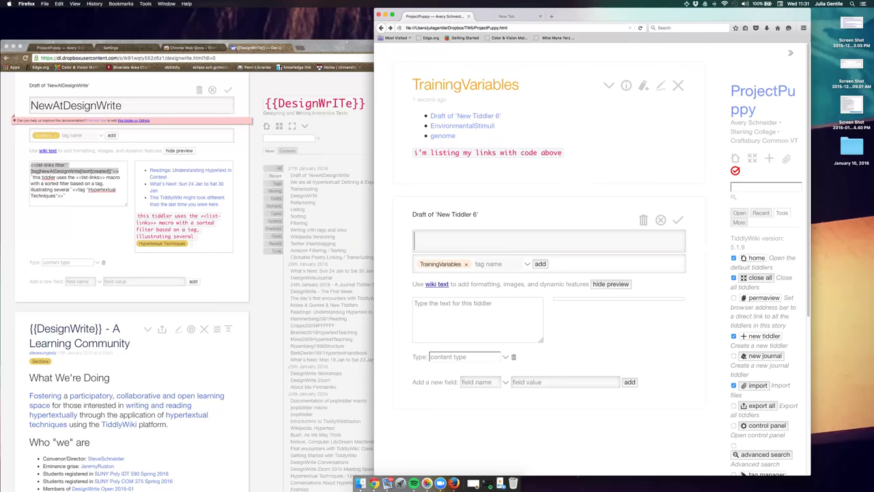
text(reinforcem)
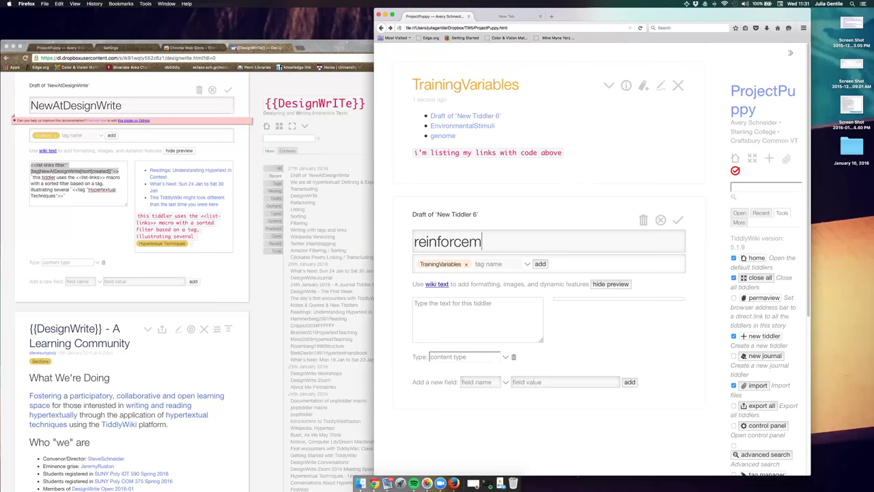
text(ent)
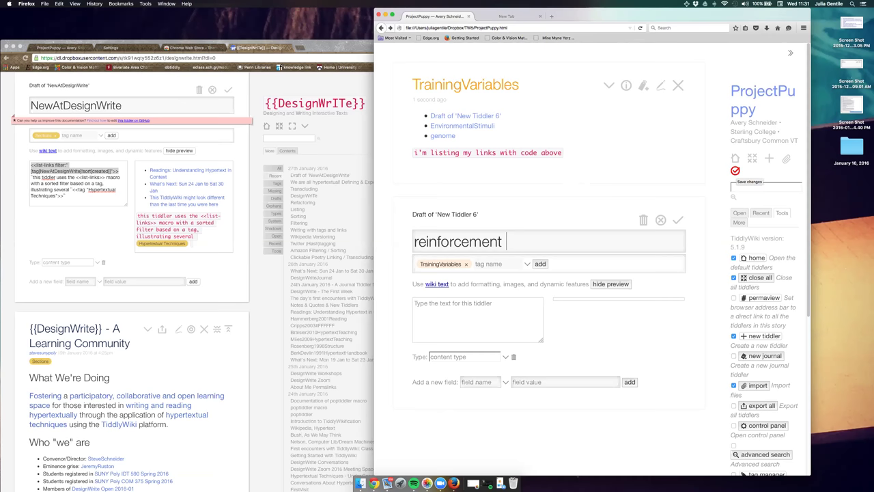
Save the wiki, then reload the shared ProjectPuppy copy in Chrome.
click(735, 171)
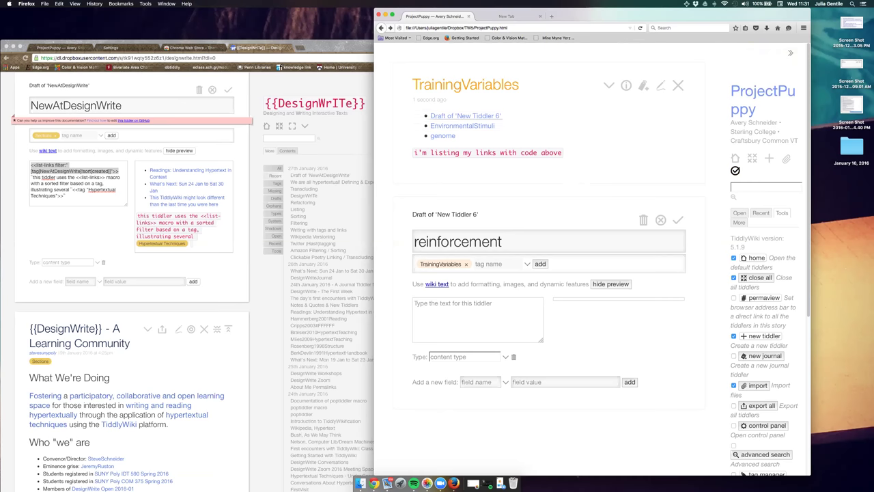
click(84, 47)
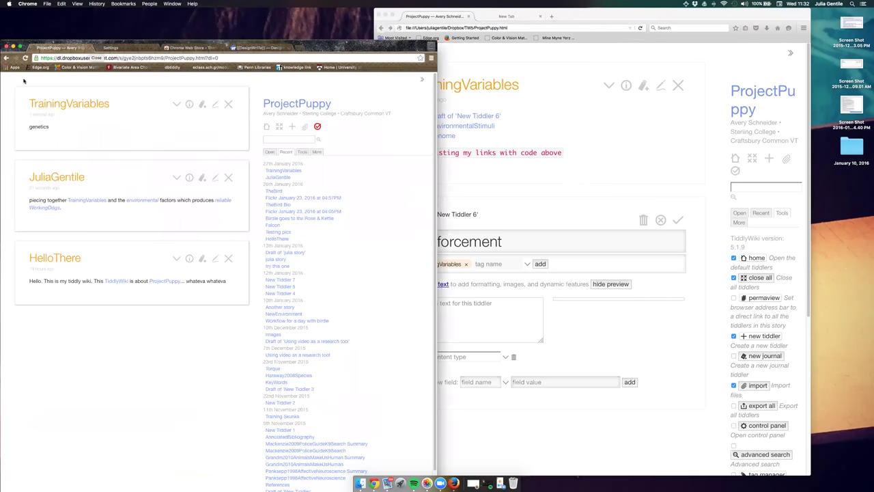
click(24, 57)
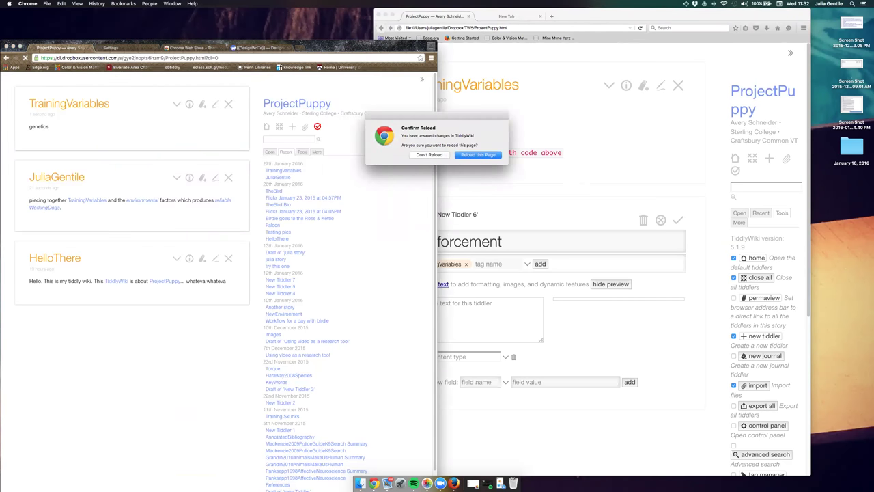
key(Return)
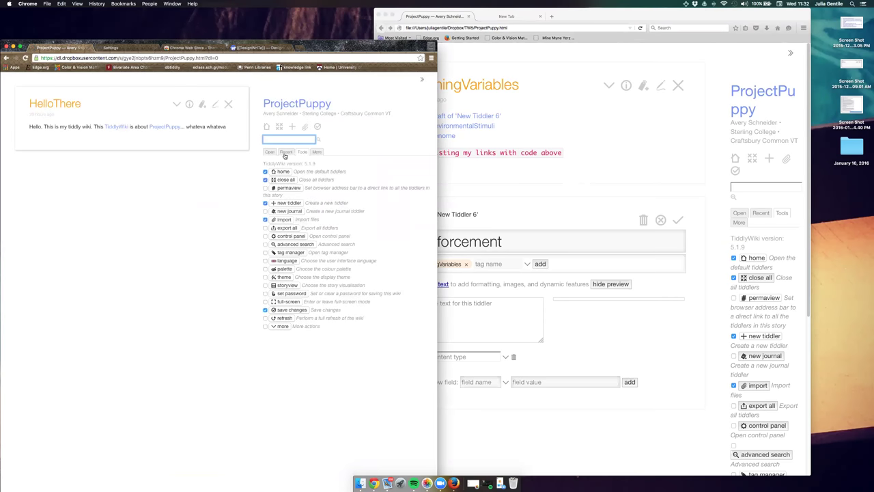
Open TrainingVariables from the Recent list by way of the About Me tiddler.
click(285, 155)
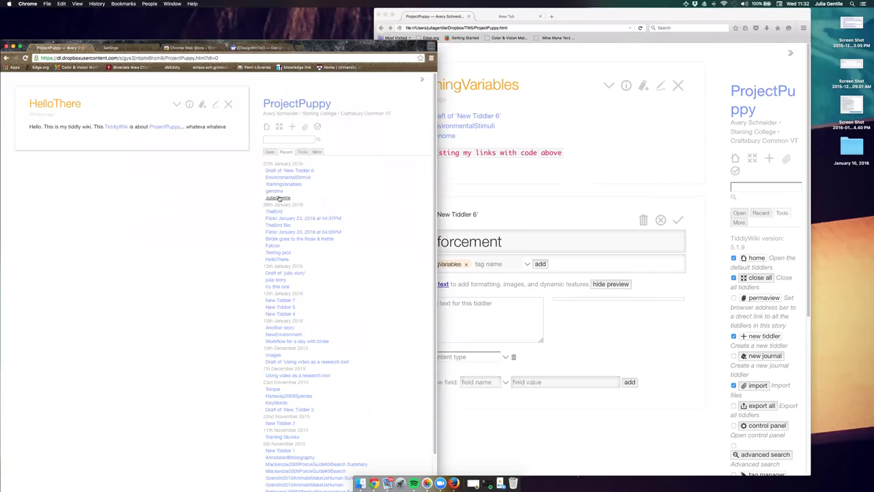
click(278, 198)
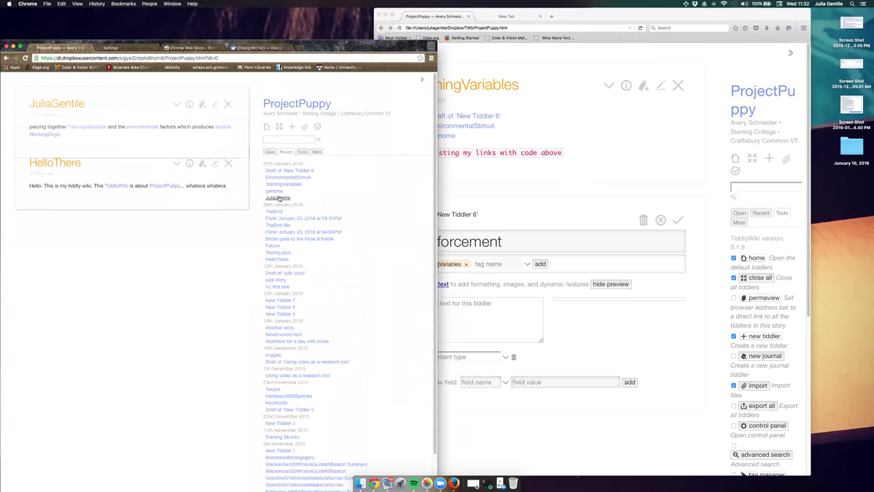
click(97, 126)
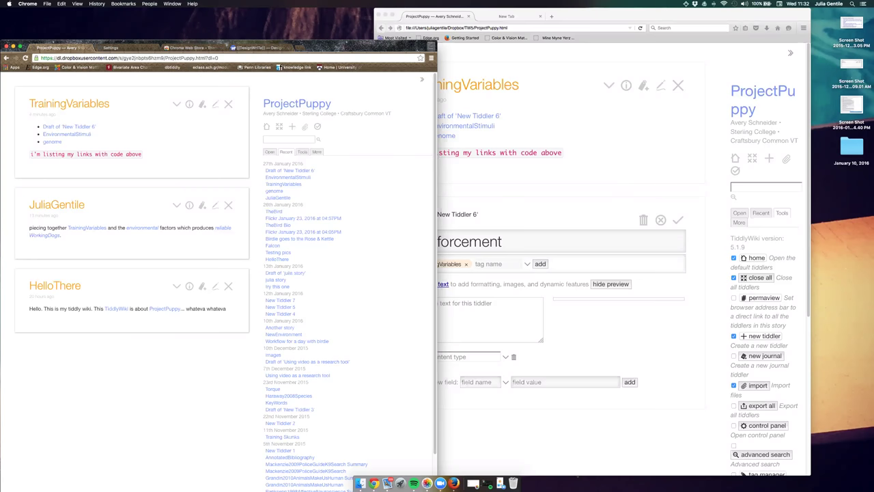
Save the finished reinforcement tiddler and reload the shared Chrome copy.
key(super+Tab)
click(678, 220)
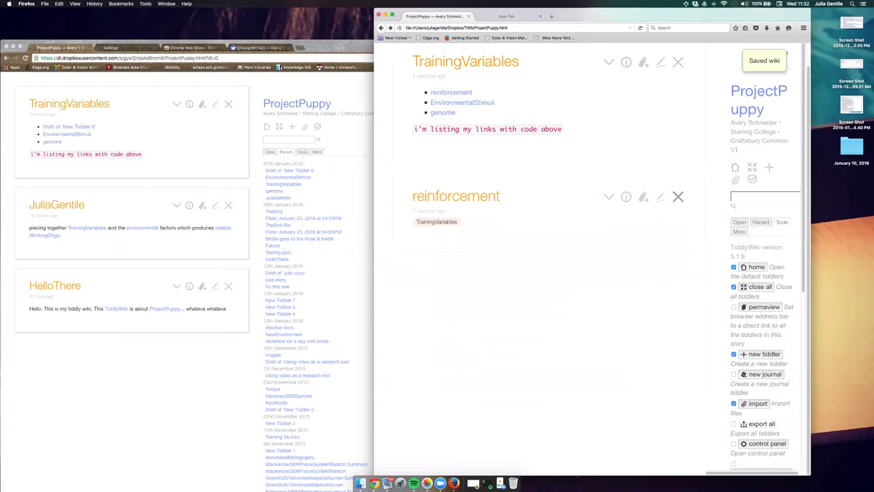
click(25, 58)
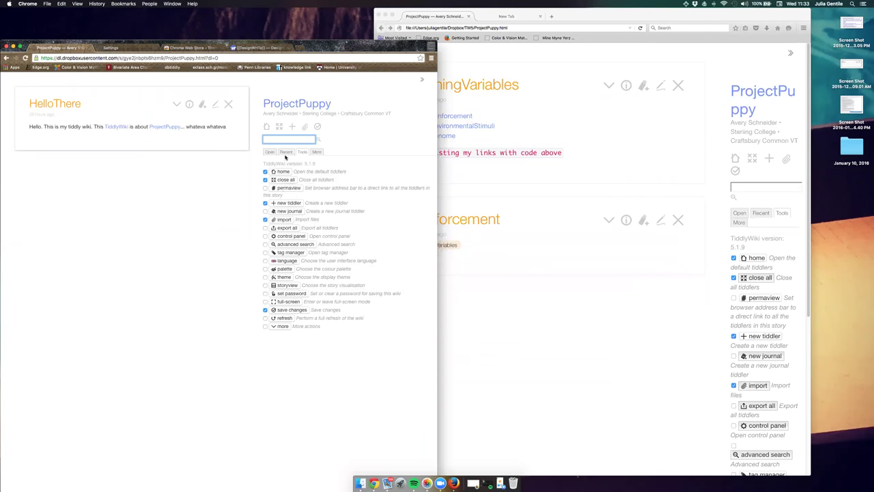
Open TrainingVariables from Recent to see reinforcement, EnvironmentalStimuli and genome listed.
click(286, 152)
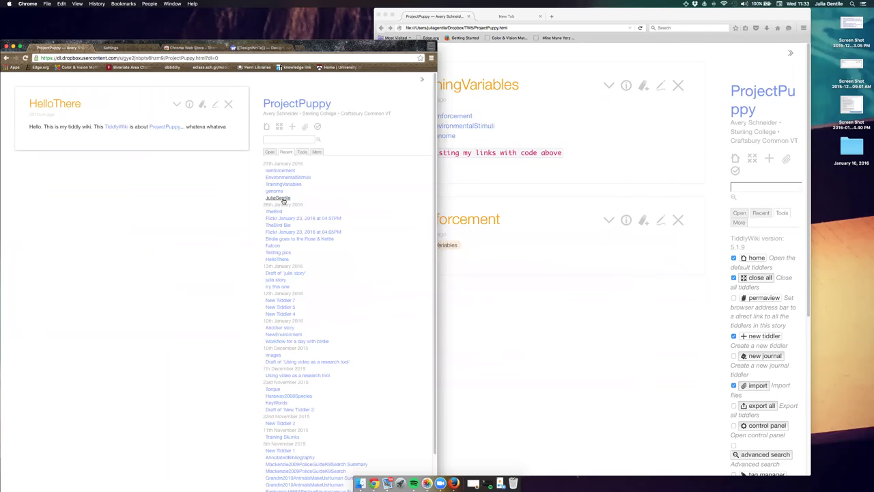
click(283, 199)
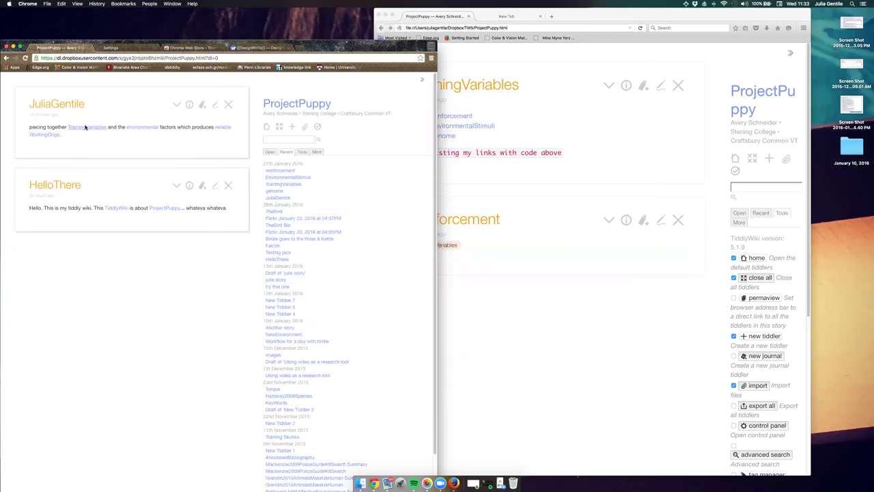
click(86, 127)
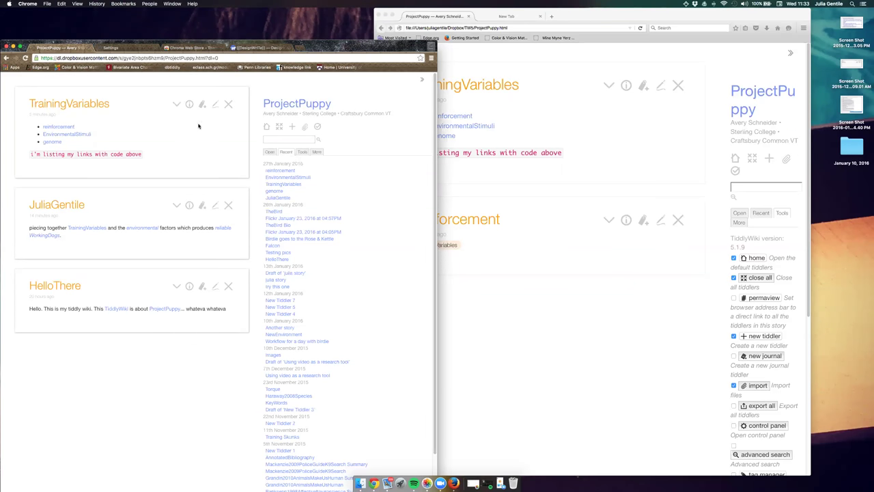
Close all tiddlers except About Me, then put its permalink in the address bar and select it.
click(176, 204)
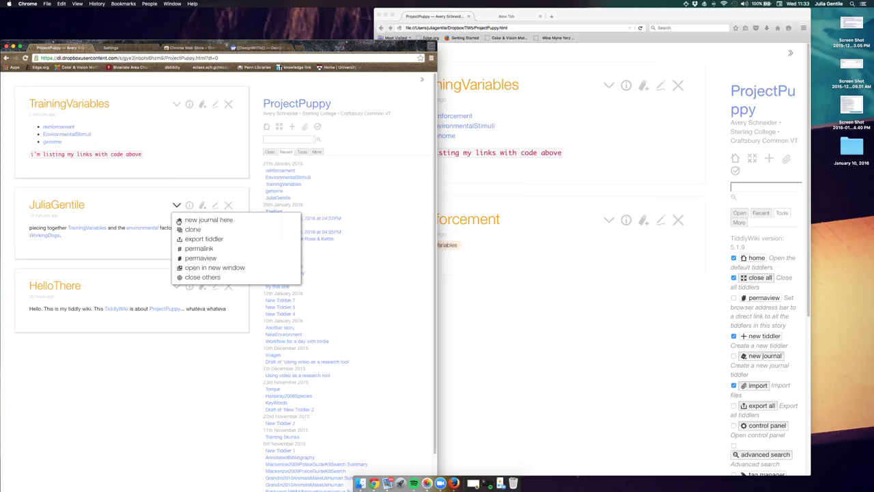
click(202, 277)
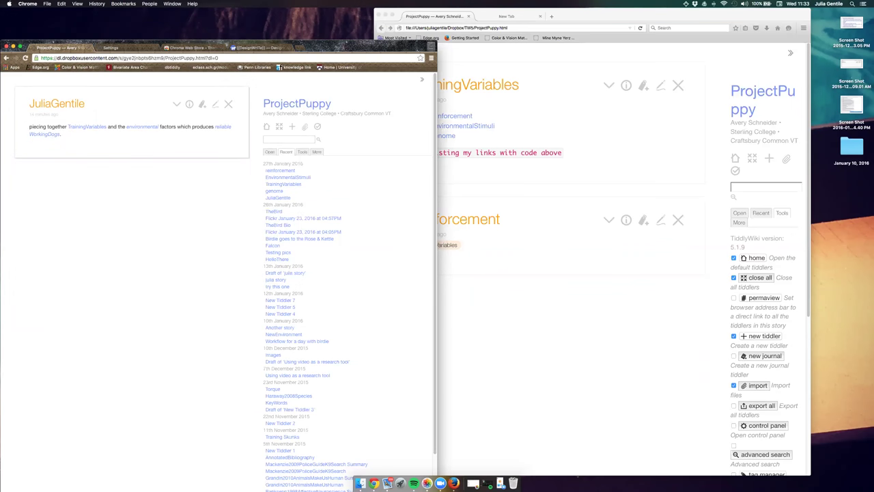
click(177, 104)
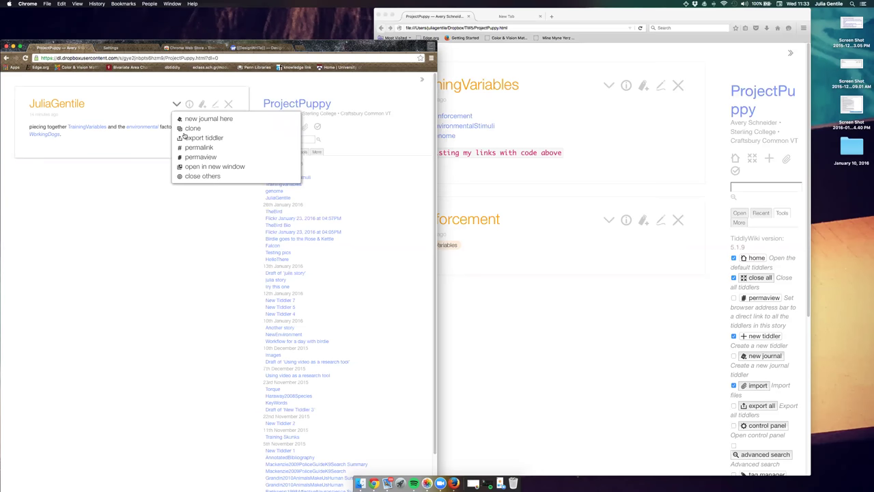
click(194, 158)
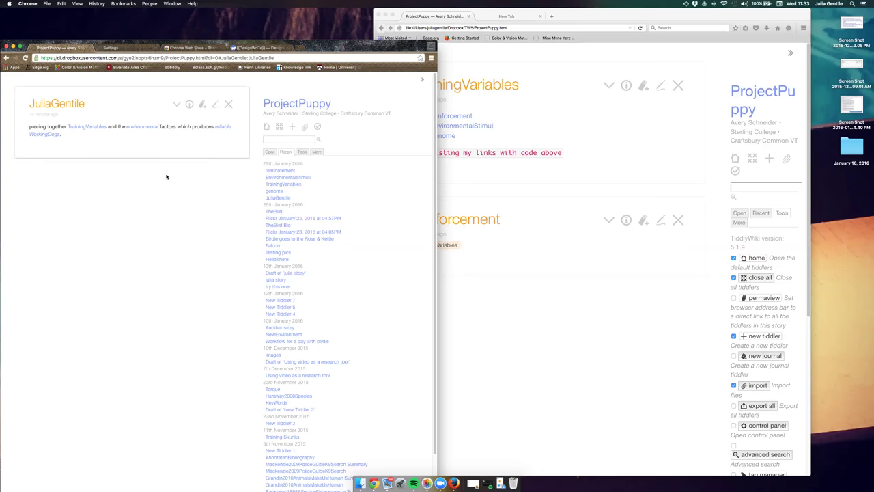
click(177, 104)
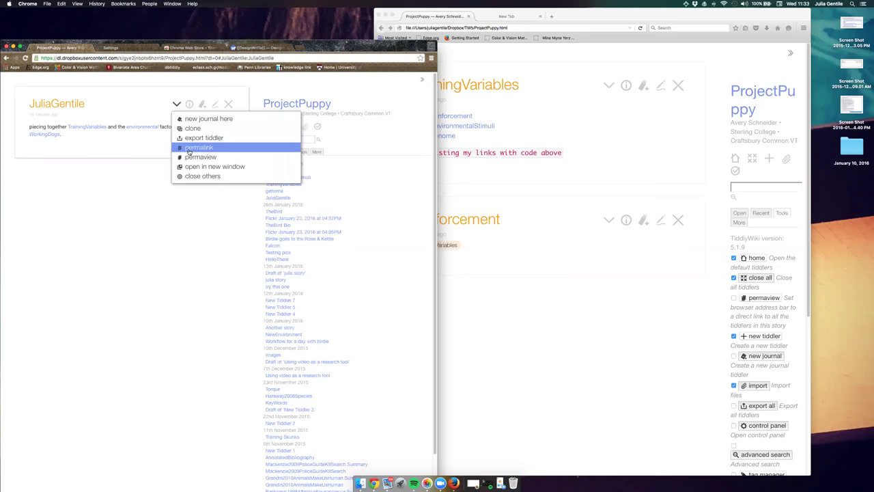
click(189, 151)
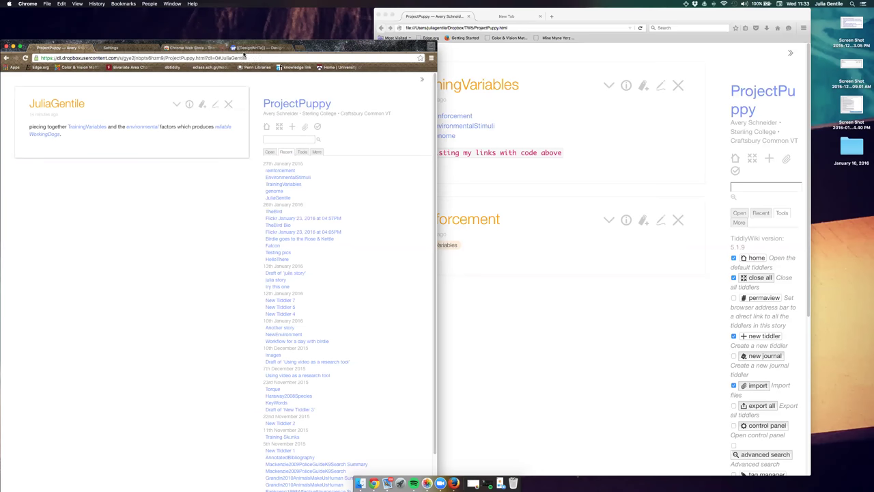
click(248, 57)
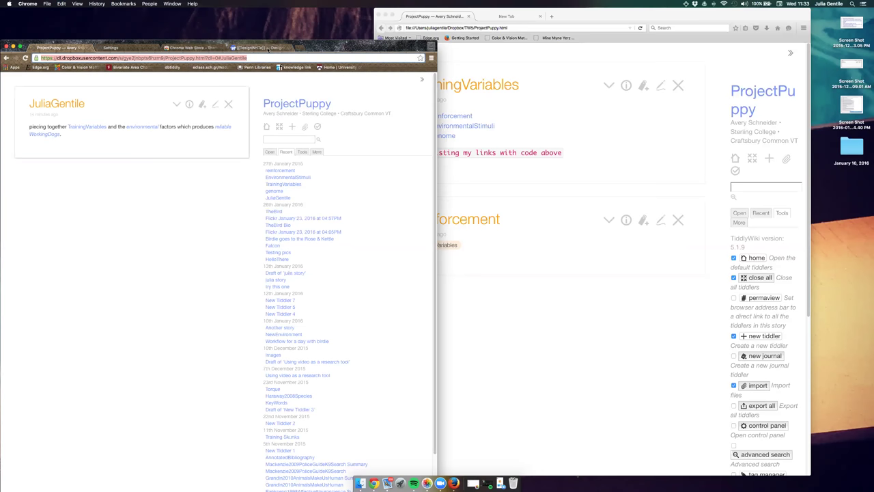
click(270, 48)
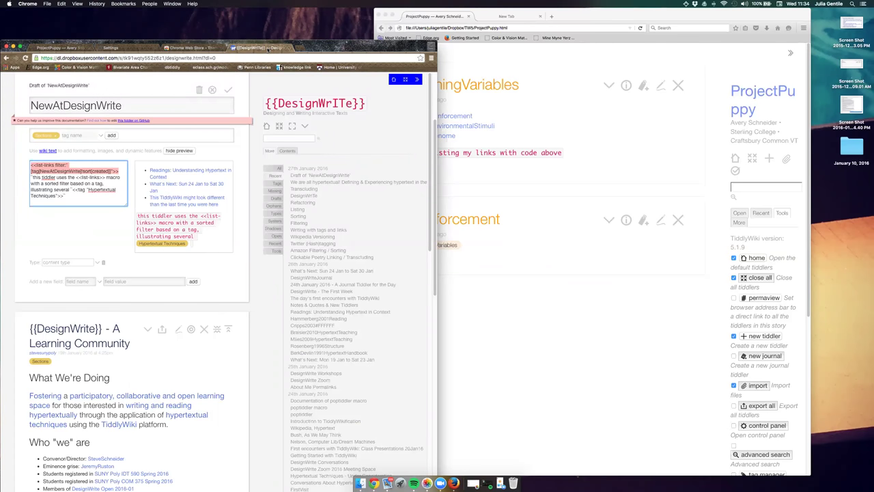
Search the DesignWrite wiki for 'about' and open the About Me Permalinks result.
click(303, 137)
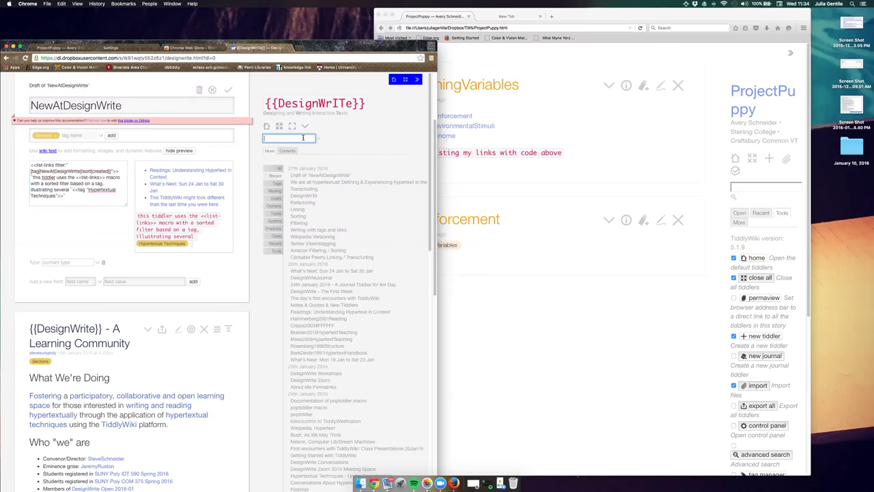
text(about)
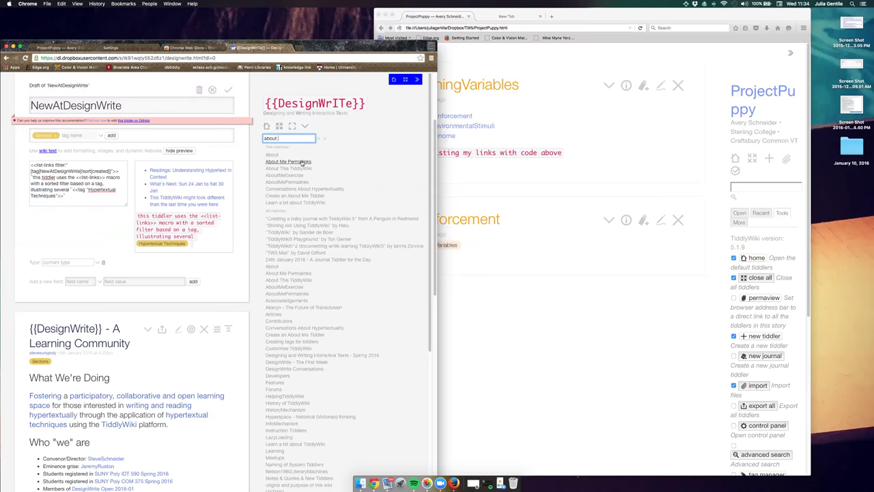
click(301, 162)
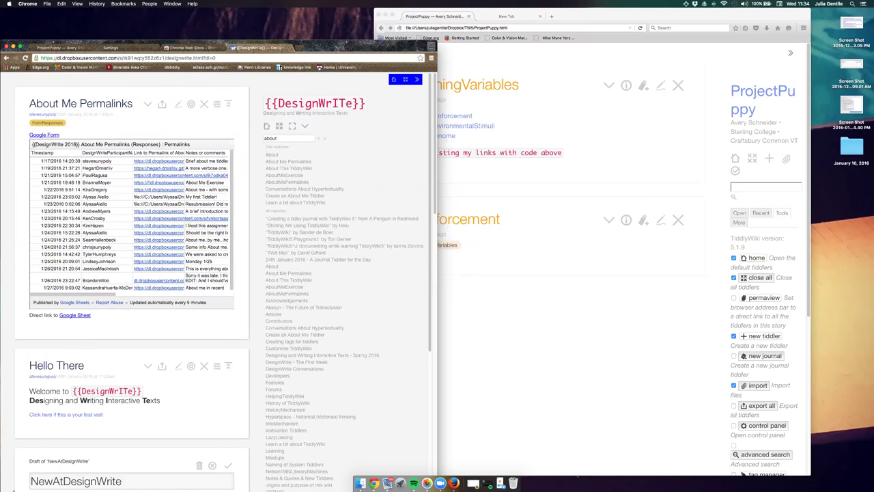
Open the linked Google Form and paste the tiddler permalink into its field.
click(51, 136)
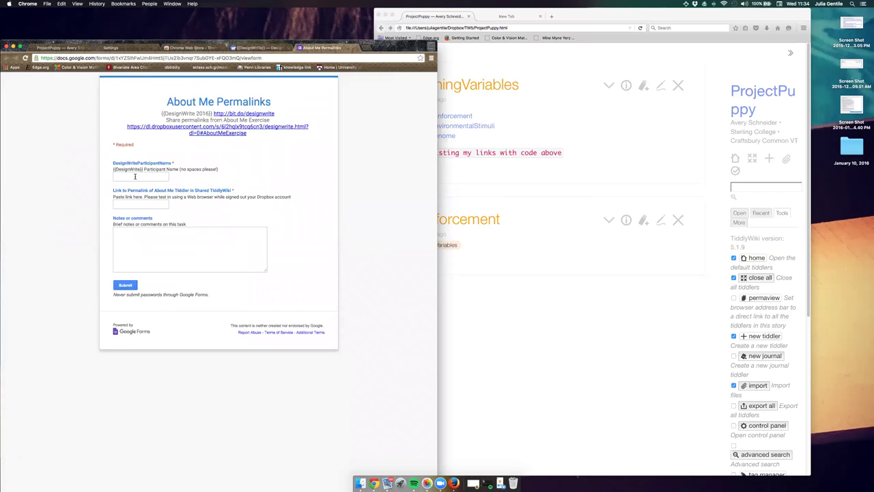
click(137, 204)
key(super+v)
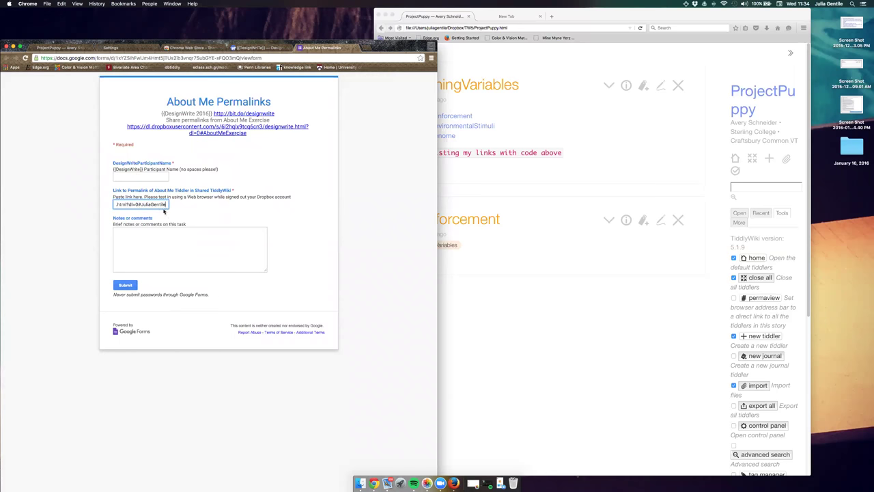
Enter the participant's name in double braces, add the note 'just learnin'', and submit.
click(151, 173)
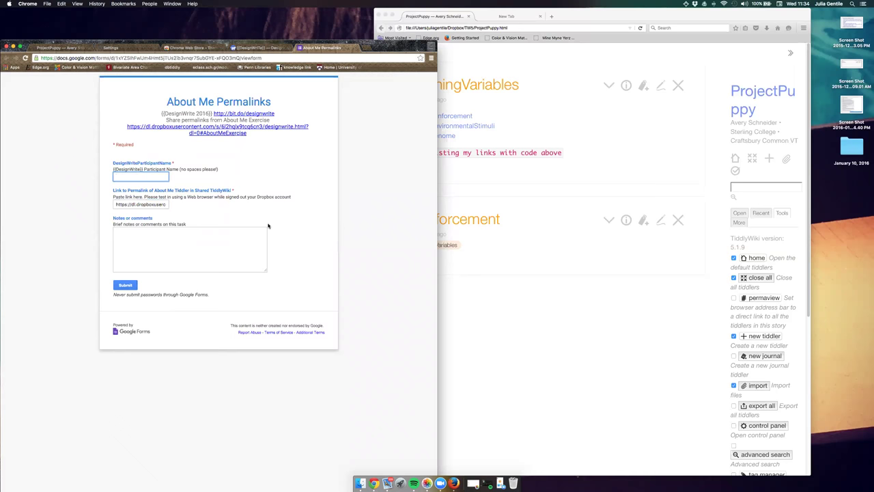
text({{)
text(}})
click(133, 235)
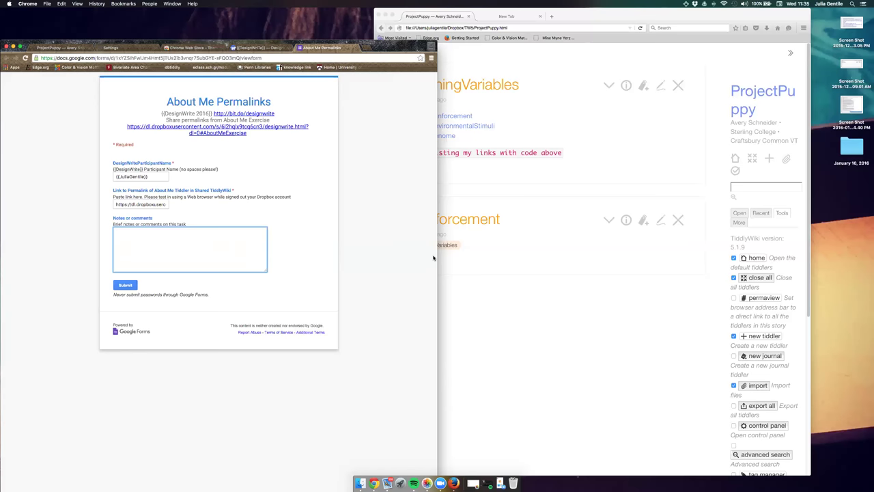
text(just leaRNIN)
key(Tab)
key(Return)
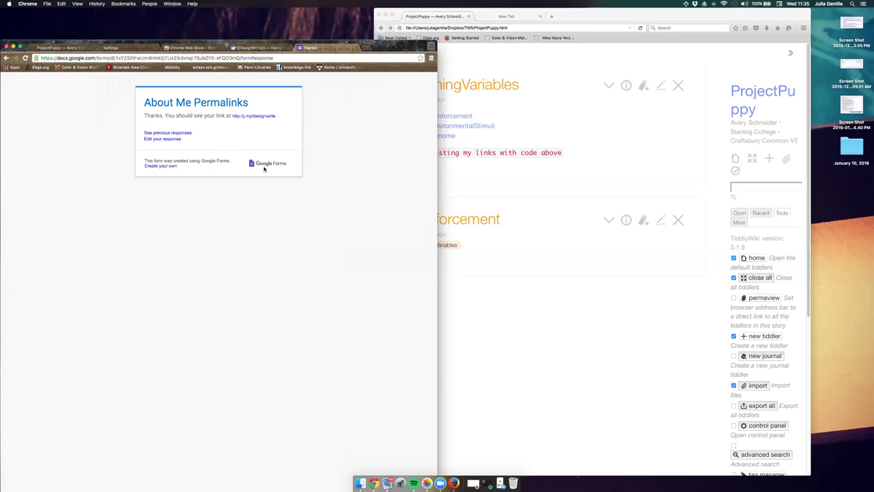
Bring the local ProjectPuppy wiki back to the front, showing TrainingVariables.
click(272, 48)
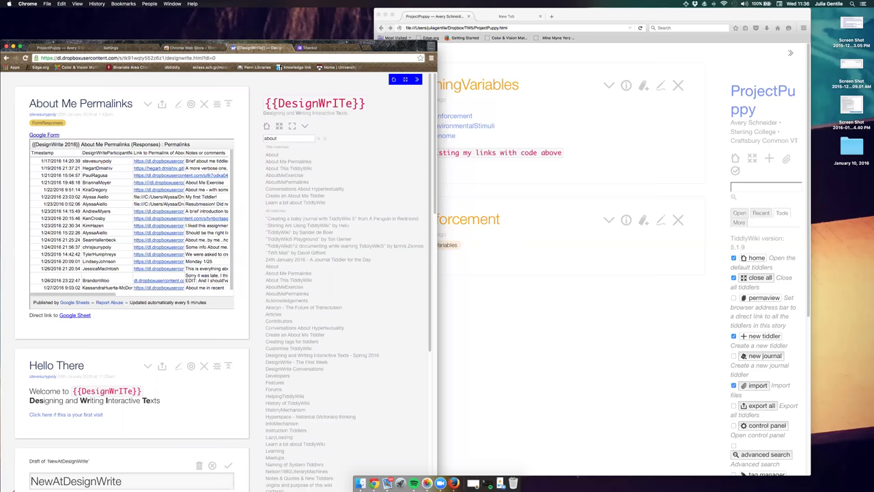
key(super+Tab)
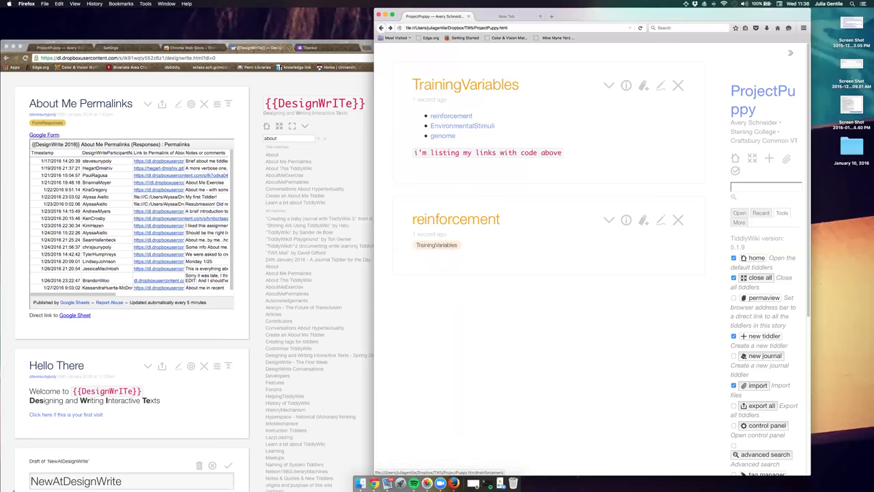
Open the EnvironmentalStimuli tiddler and copy its title.
click(463, 126)
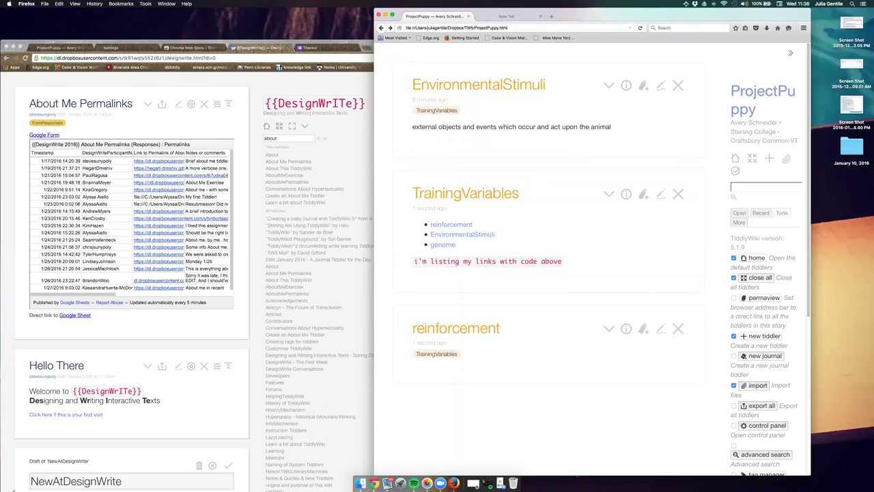
drag(547, 85, 411, 80)
key(super+c)
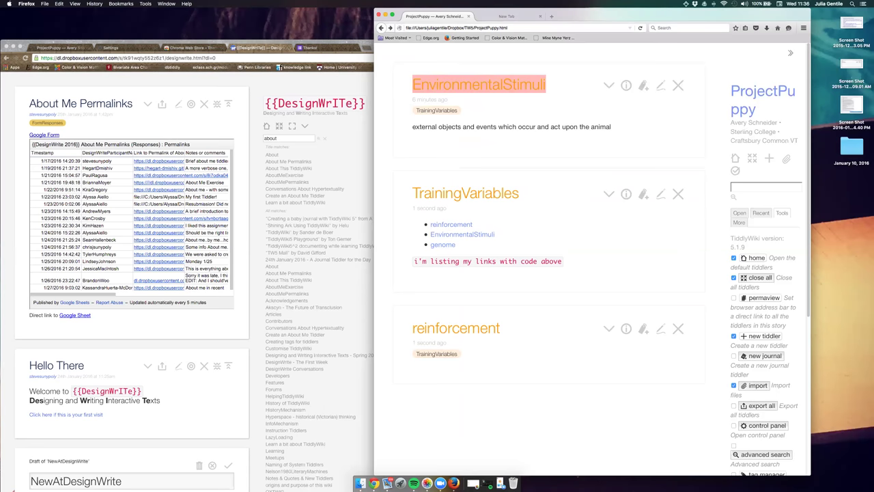
Create a new tiddler titled PLAYINAROUND.
click(769, 157)
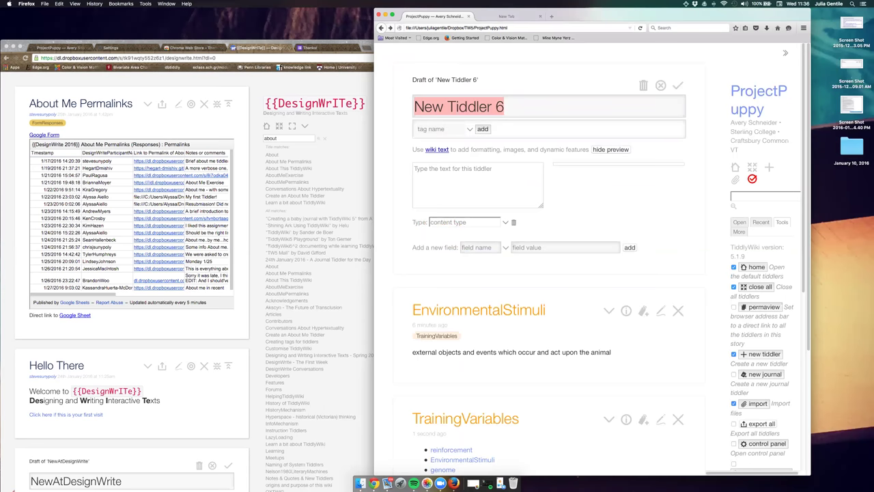
key(BackSpace)
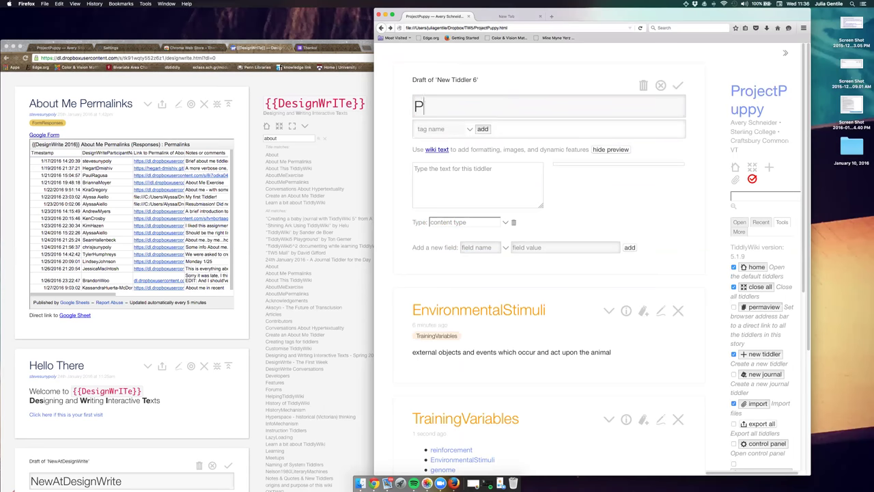
text(LAYINAROUND)
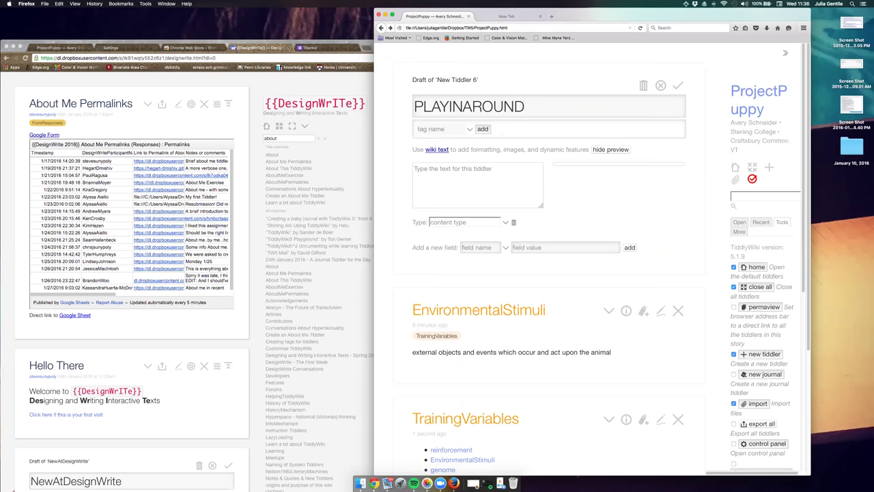
Write the body 'we defined "environmental stimuli" as {{EnvironmentalStimuli}}'.
click(431, 171)
text(we defin)
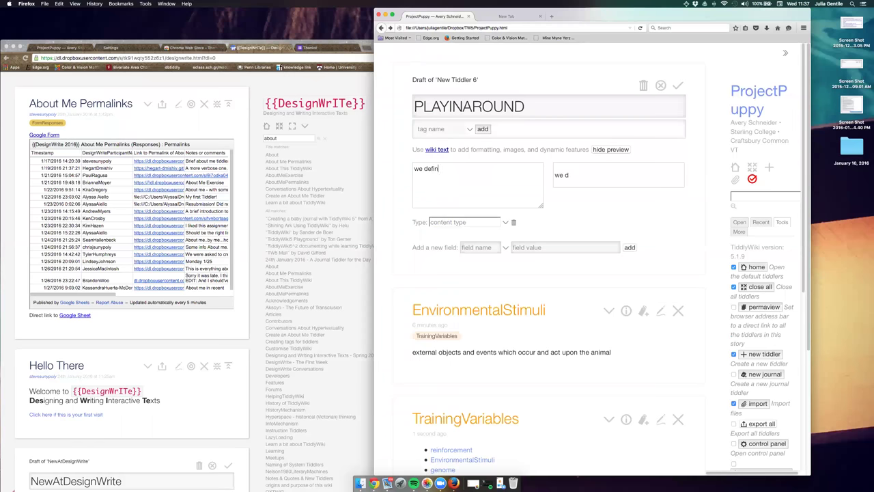
text(ed "environmental stimuli")
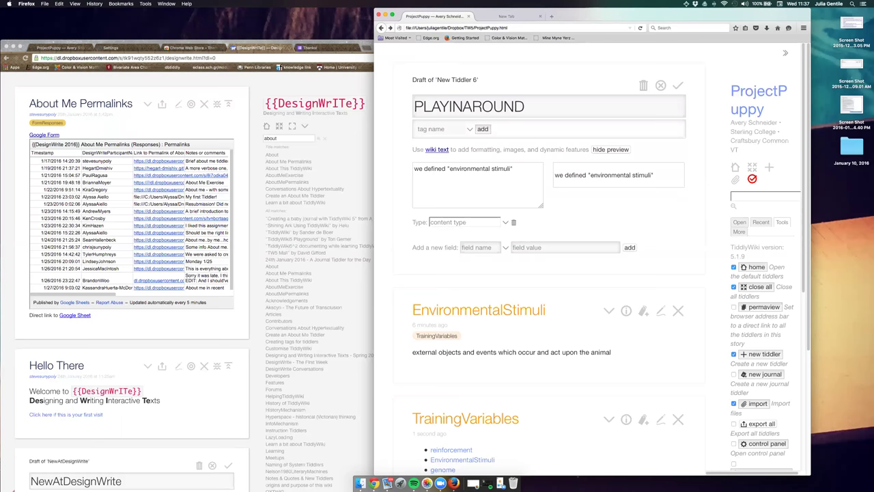
text( as)
text({{)
key(super+v)
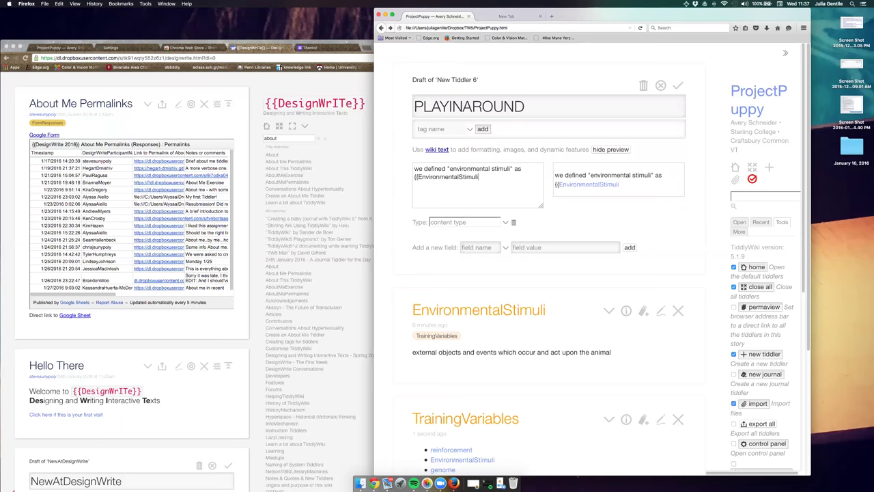
text(}})
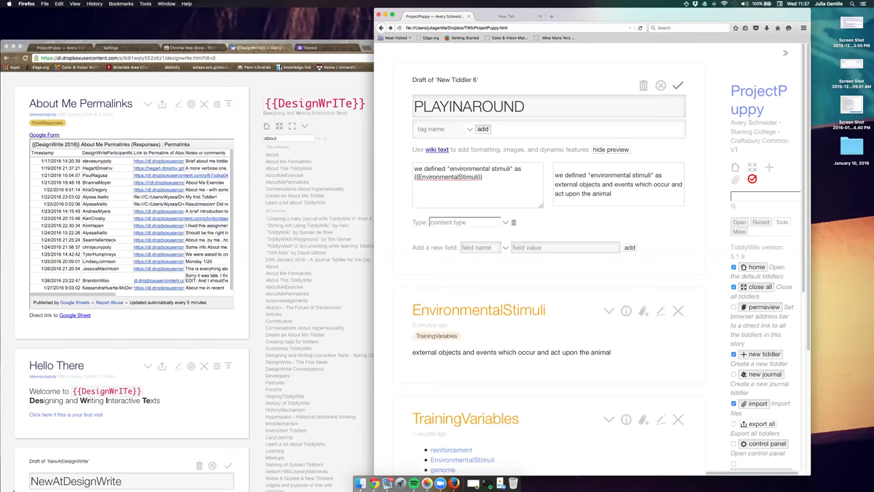
click(678, 86)
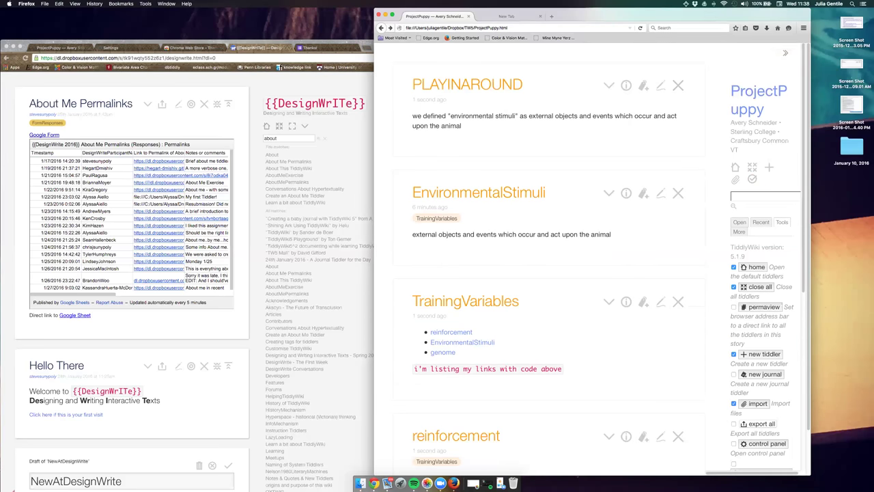
scroll(601, 259, down, 1)
scroll(601, 260, up, 1)
click(660, 192)
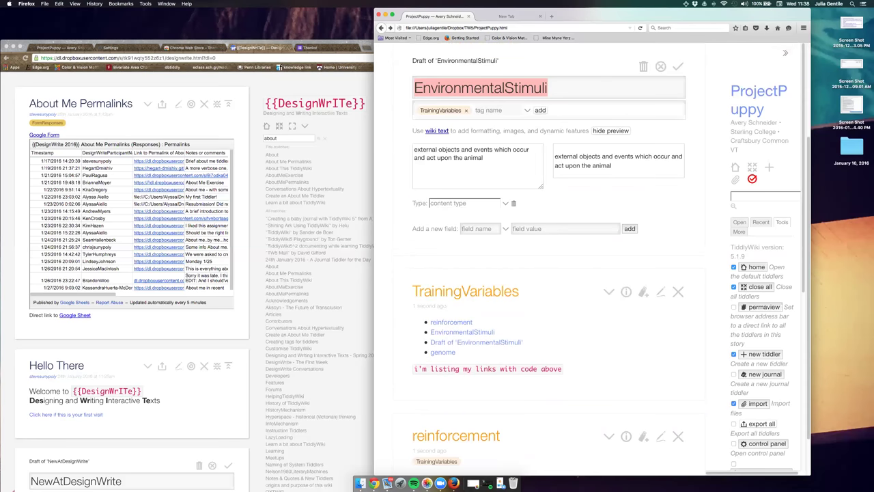
click(483, 158)
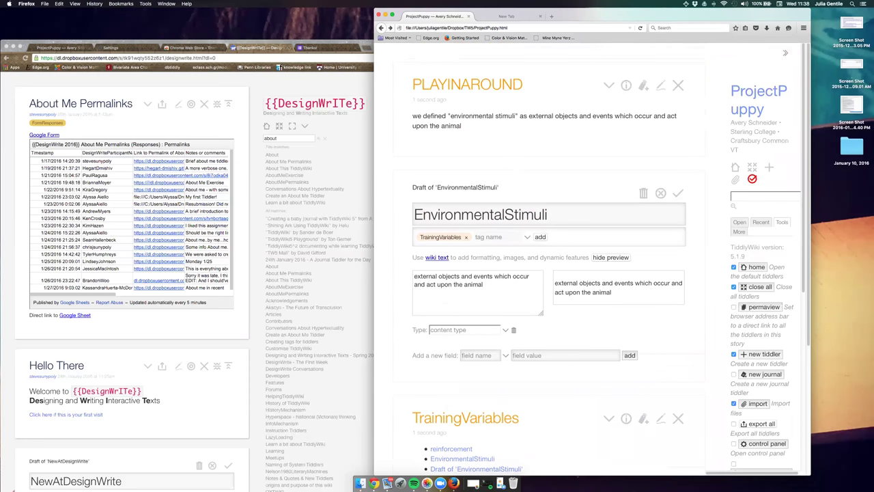
text(and dancing with humans)
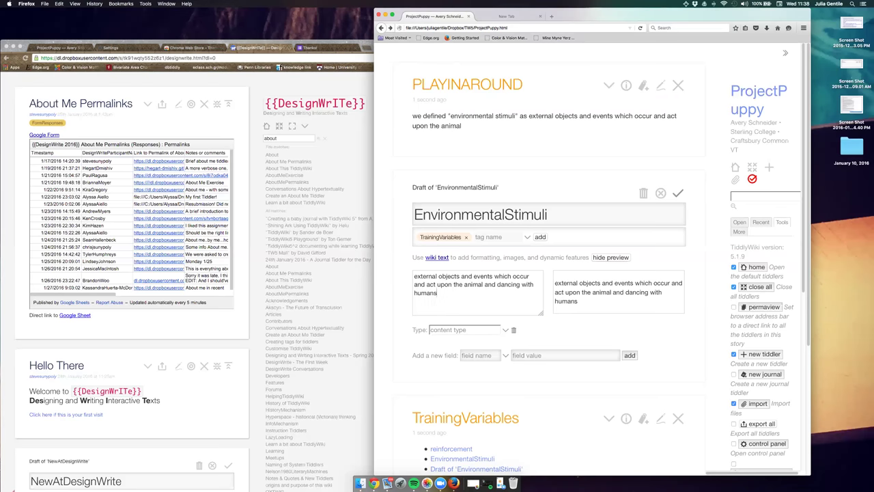
click(677, 194)
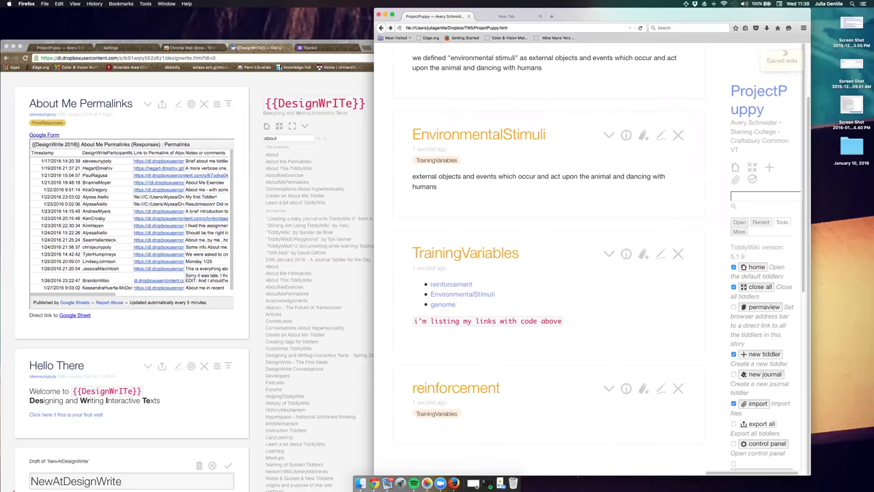
scroll(547, 259, up, 2)
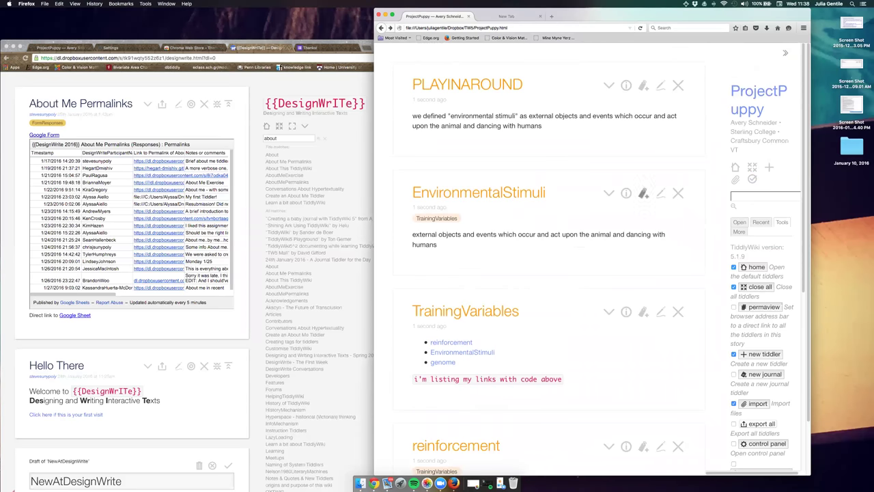
click(660, 194)
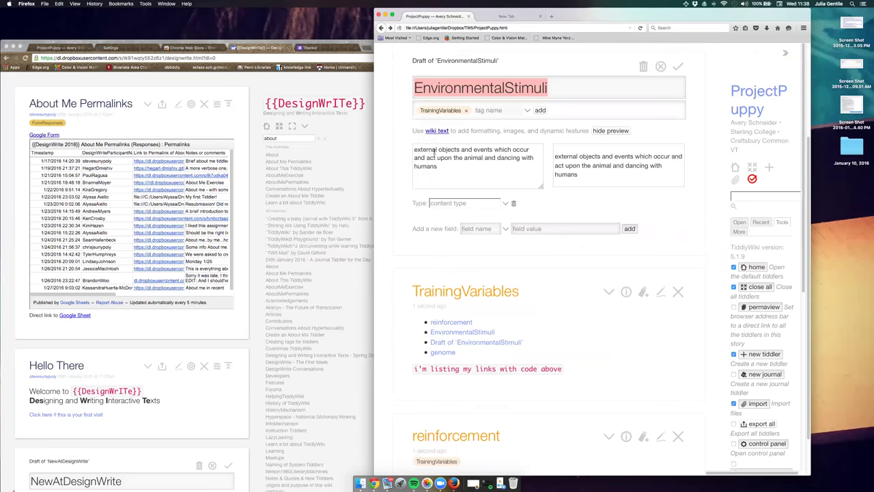
drag(437, 166, 412, 167)
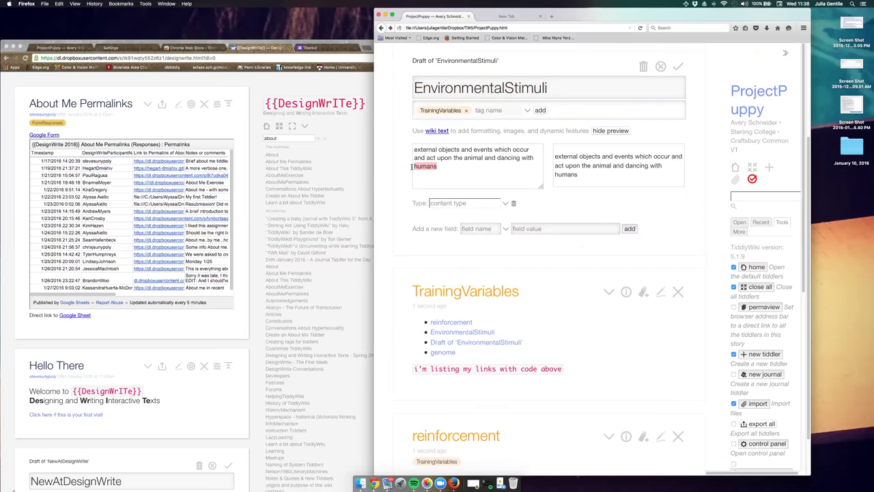
key(BackSpace)
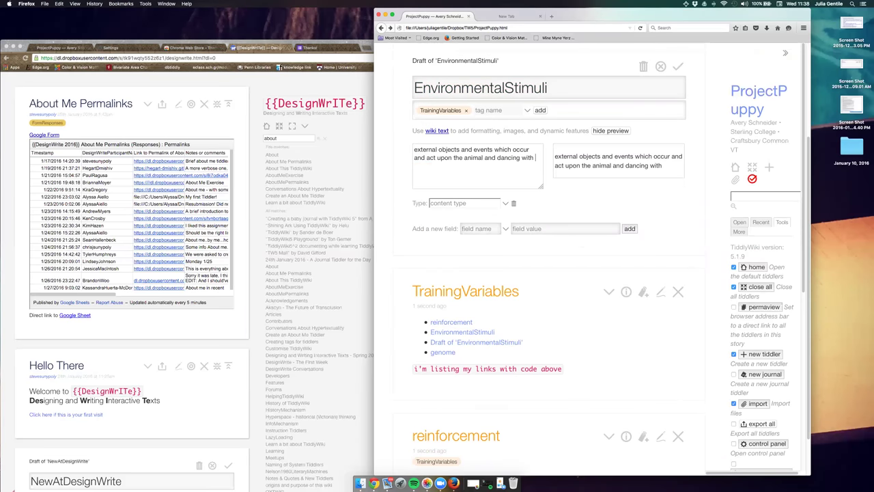
drag(536, 158, 485, 158)
key(BackSpace)
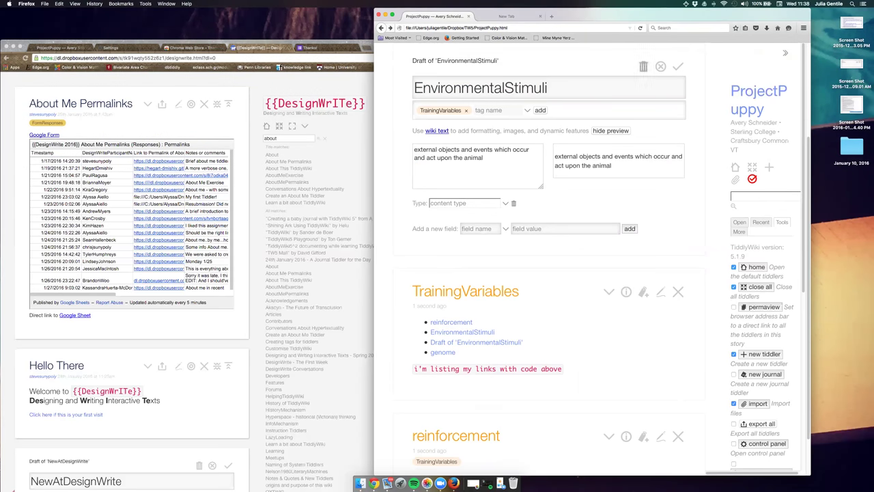
key(ctrl+Return)
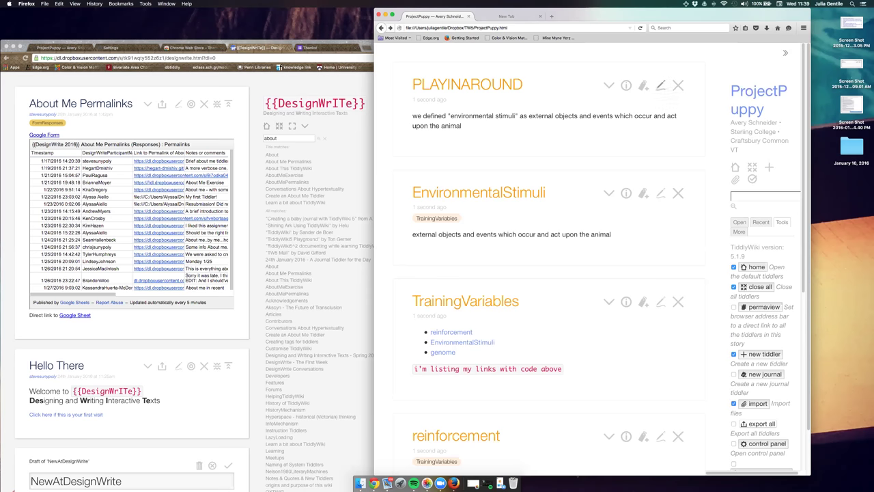
Edit PLAYINAROUND, removing 'we defined' and the quotes, adding a '|' cell divider.
click(660, 85)
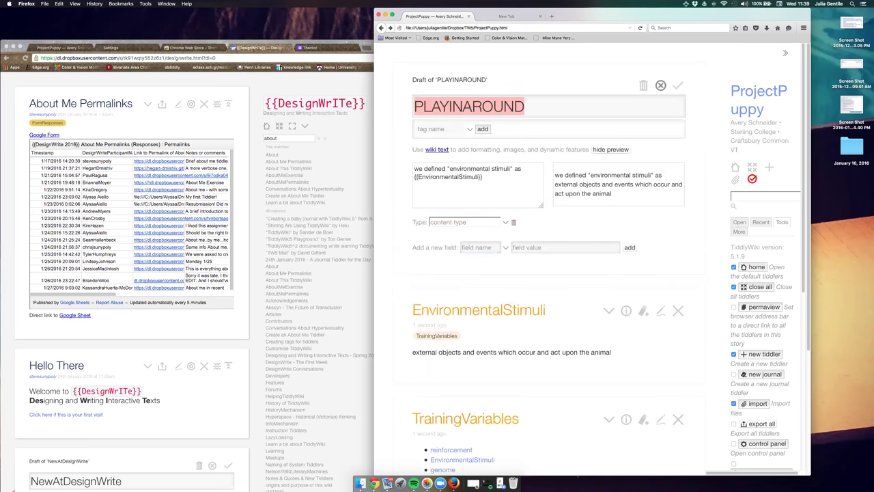
click(483, 177)
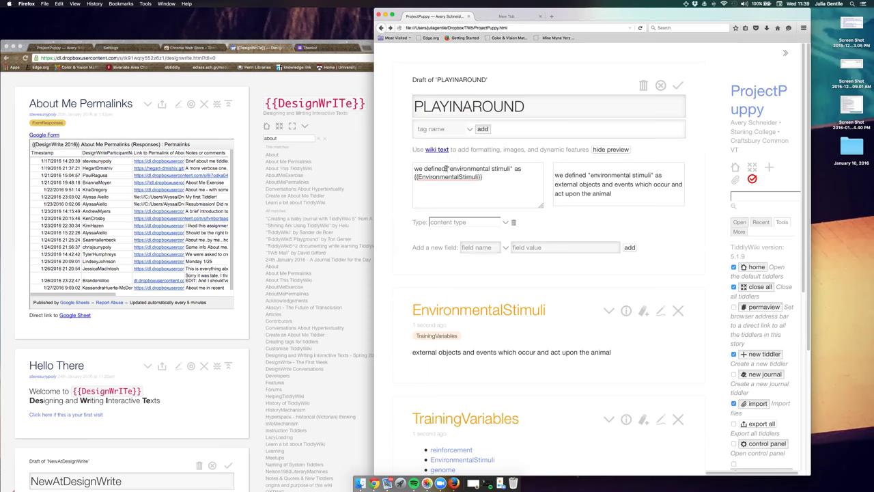
drag(448, 168, 414, 168)
key(BackSpace)
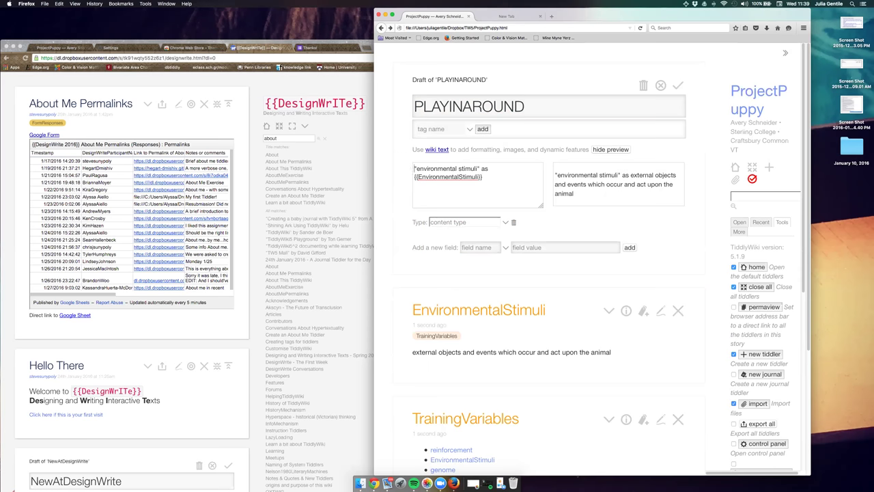
key(Delete)
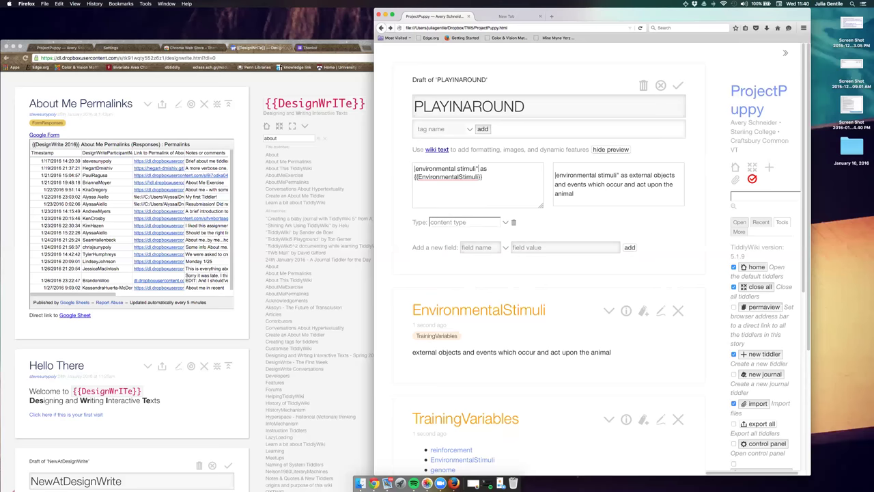
key(BackSpace)
text(|)
Remove 'as' and the line break, close the row with '|', and save.
double_click(482, 168)
key(BackSpace)
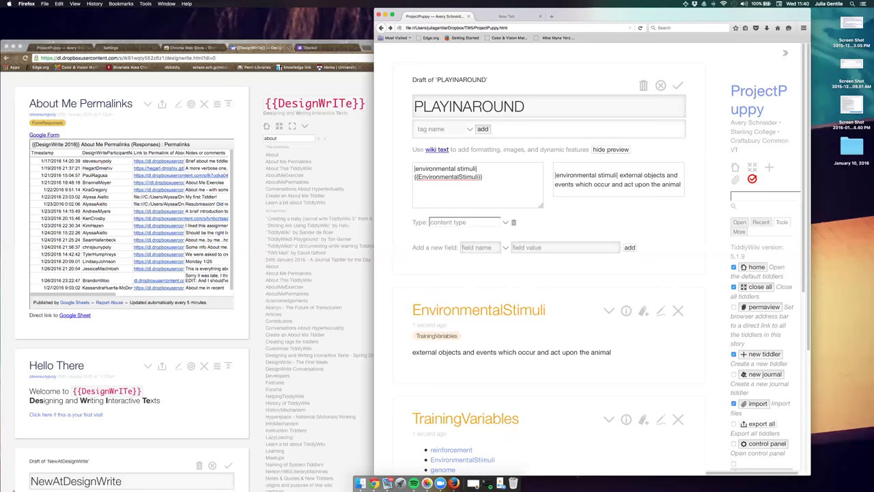
key(BackSpace)
key(BackSpace)
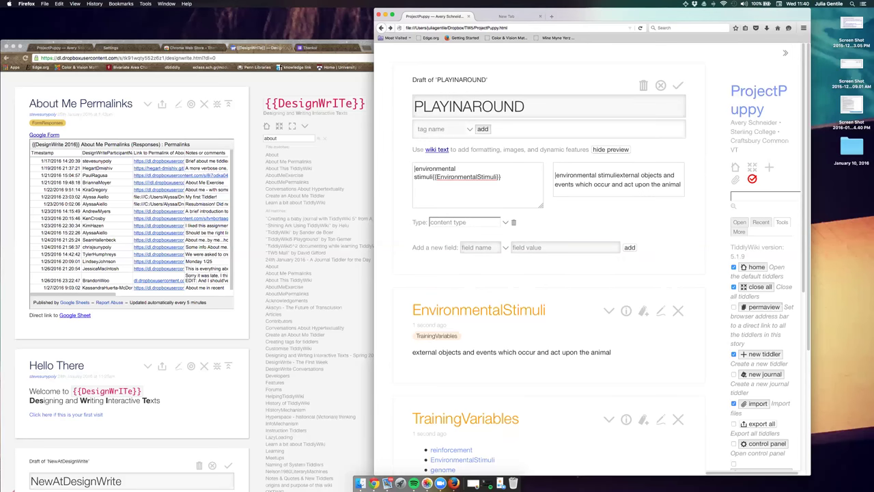
text(|)
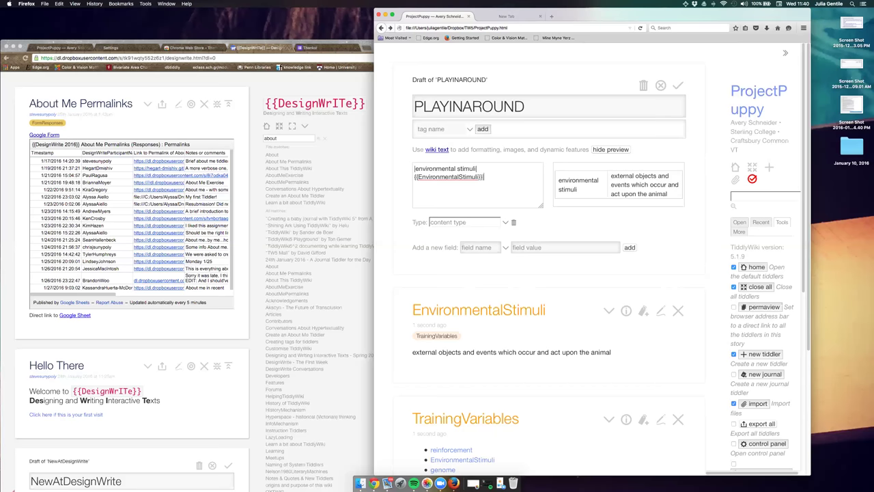
click(678, 85)
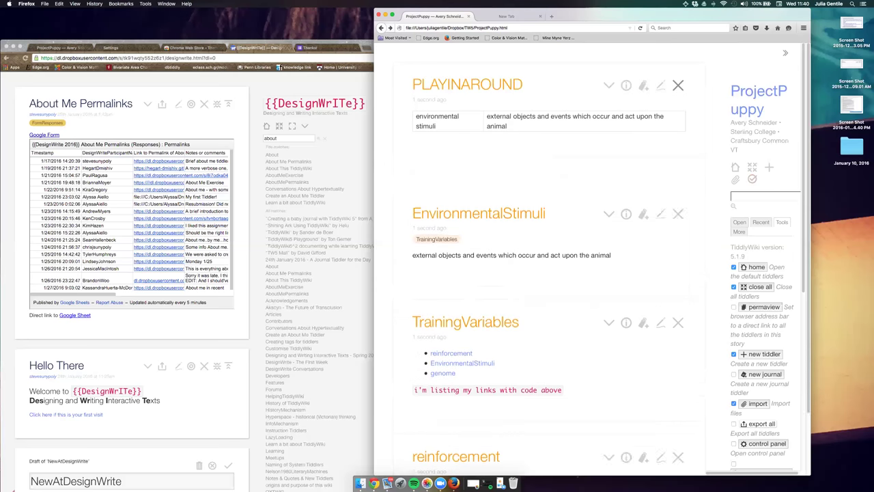